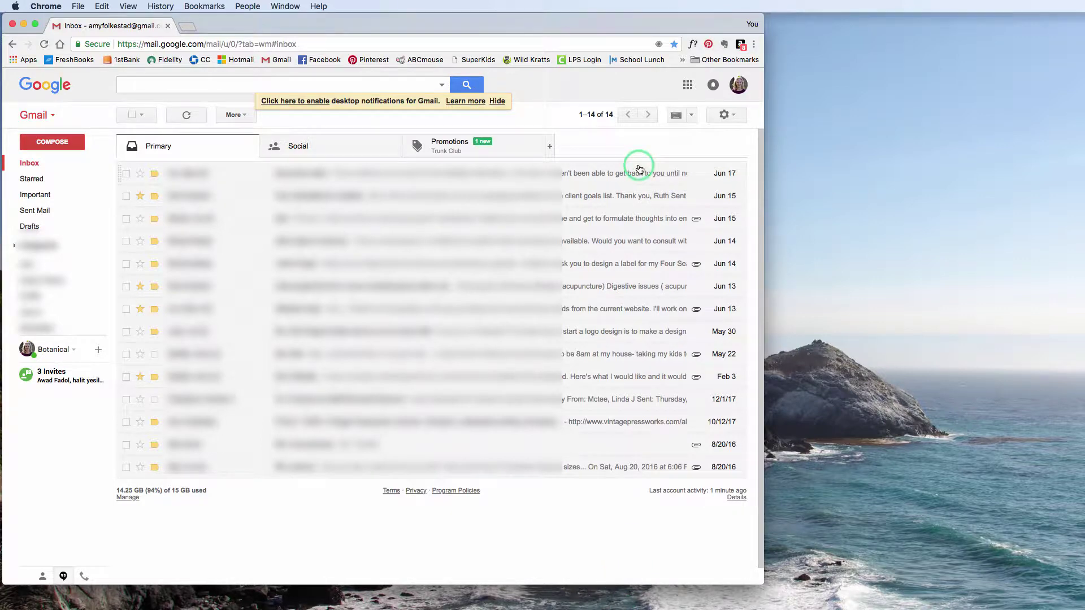
Step: Open Google Drive in a new tab from Gmail's Google apps menu
left_click(688, 86)
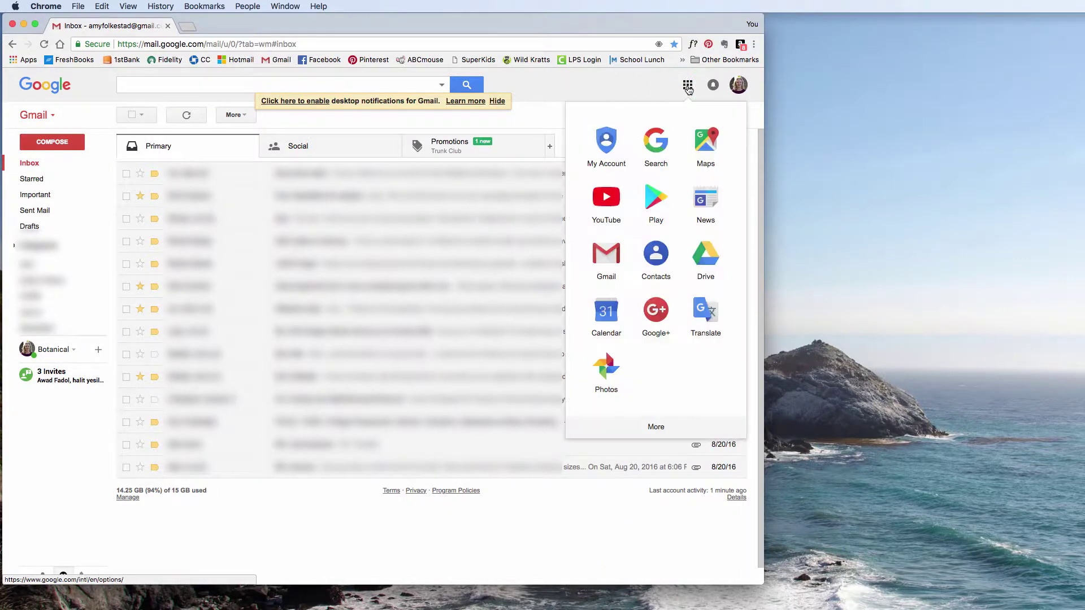
left_click(705, 270)
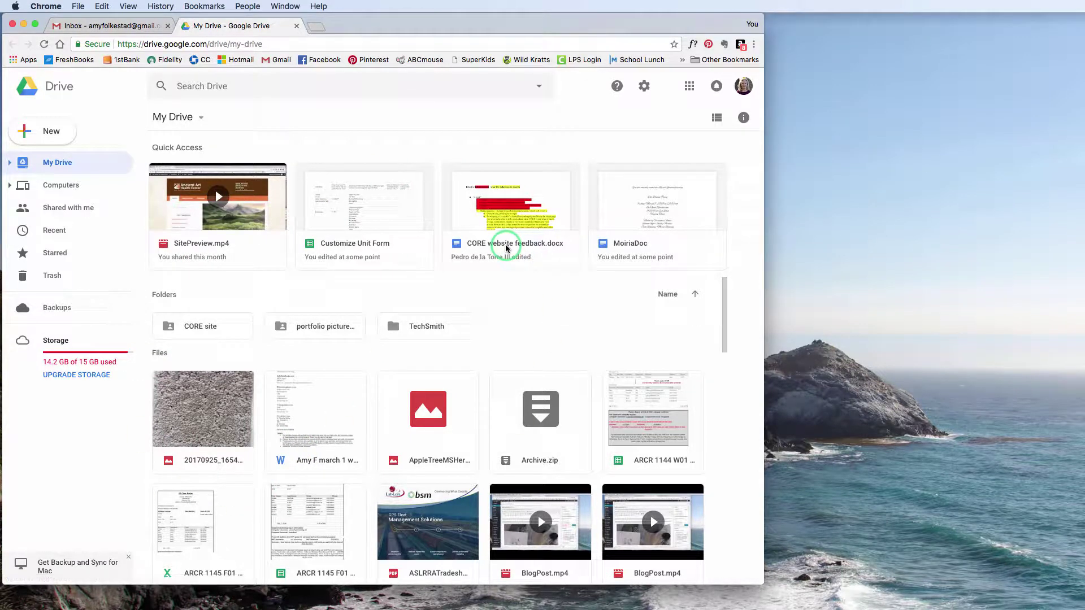
Step: Dismiss the Drive search suggestions and choose New > Folder in My Drive
left_click(440, 92)
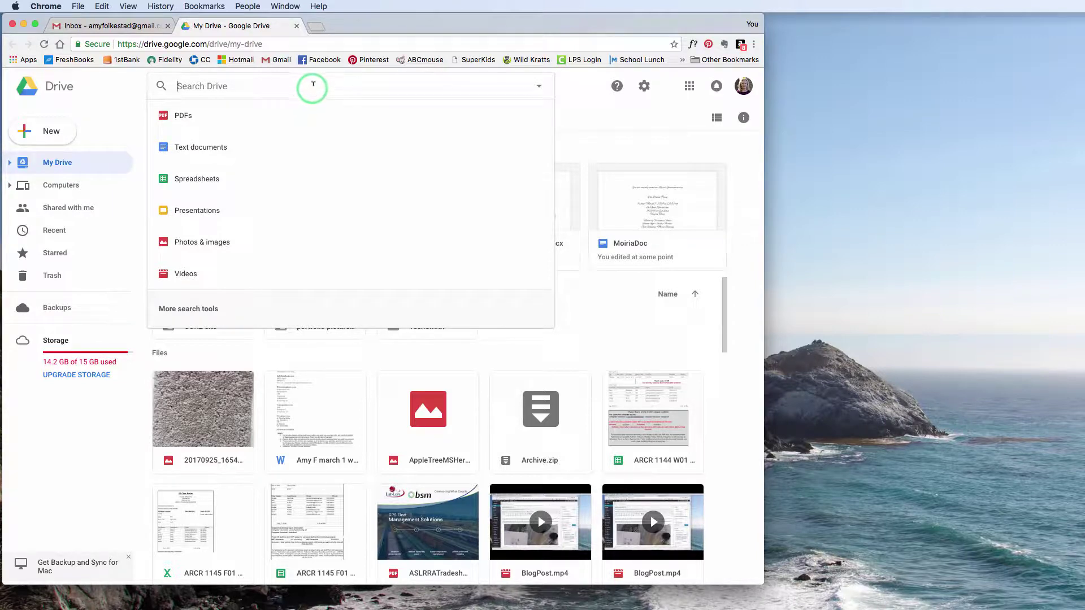
left_click(100, 120)
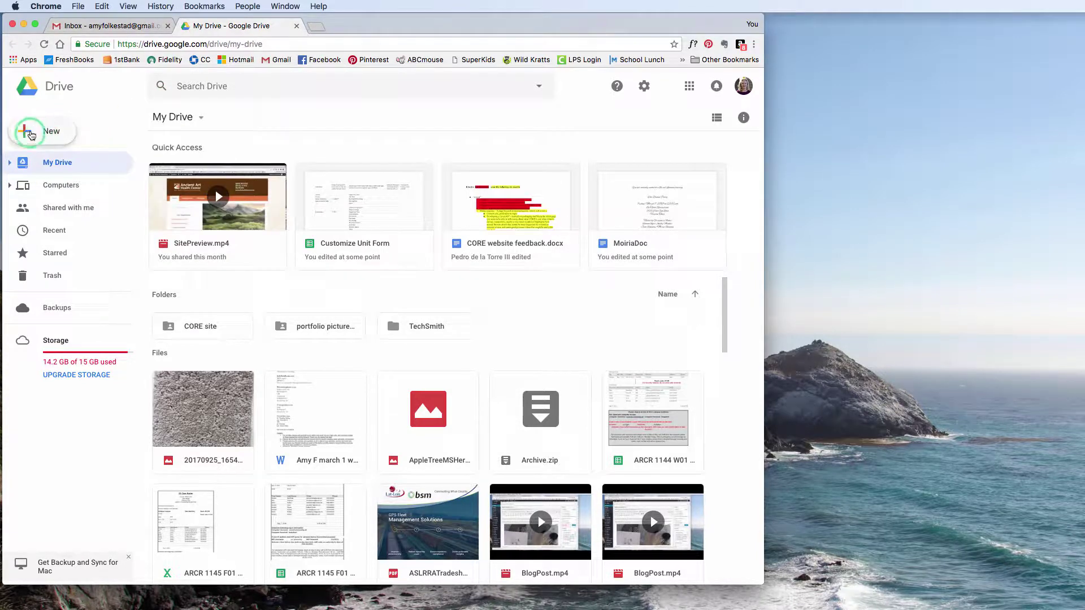
left_click(32, 136)
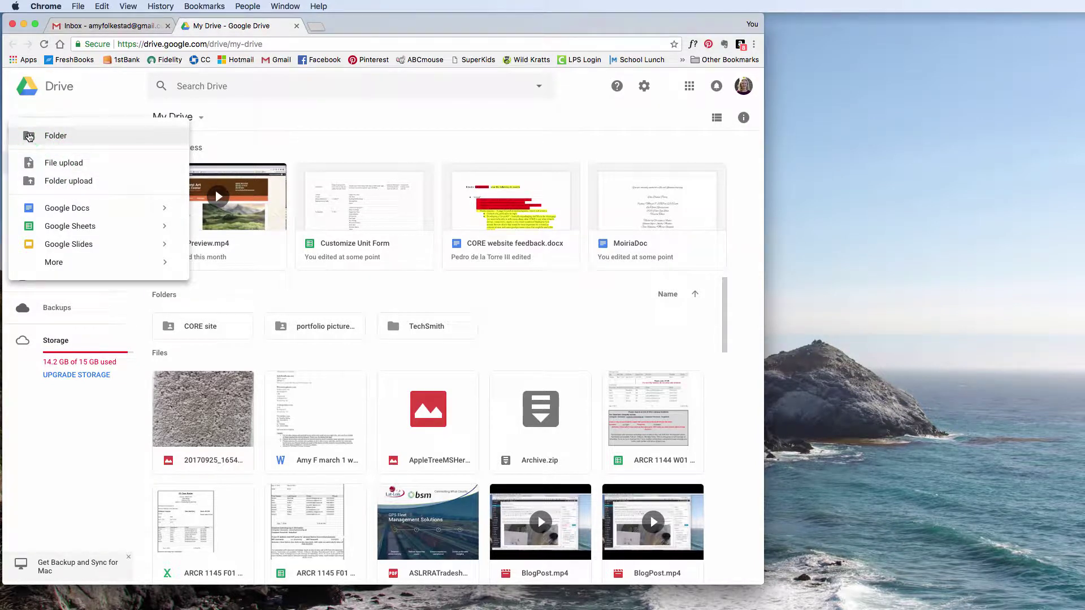
left_click(50, 163)
Step: Name the new My Drive folder TripPhotos and create it
left_click(52, 138)
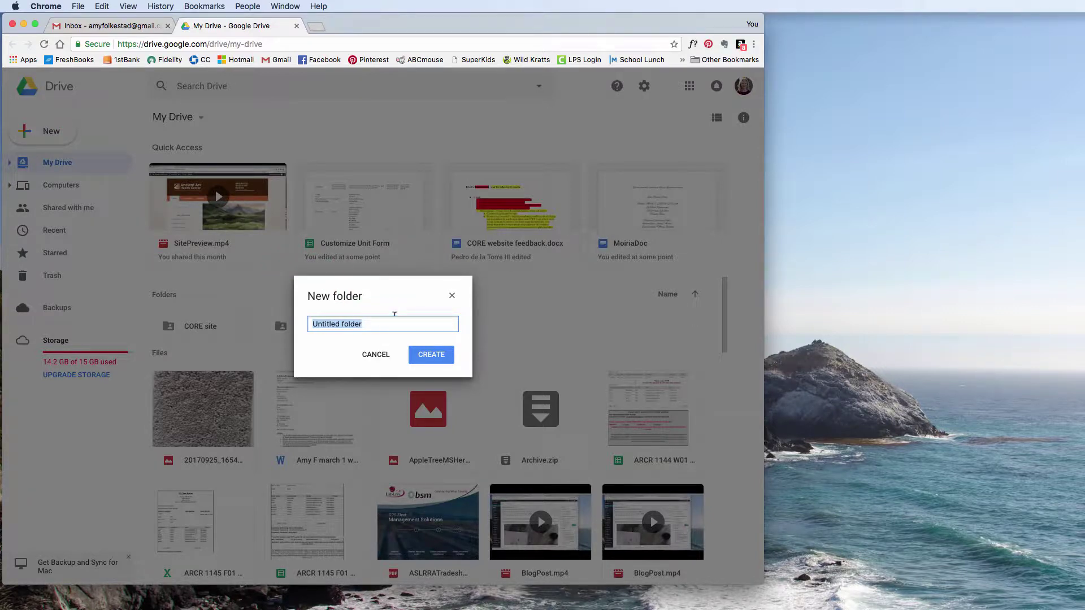
type("E")
type("TripPhotos")
left_click(432, 356)
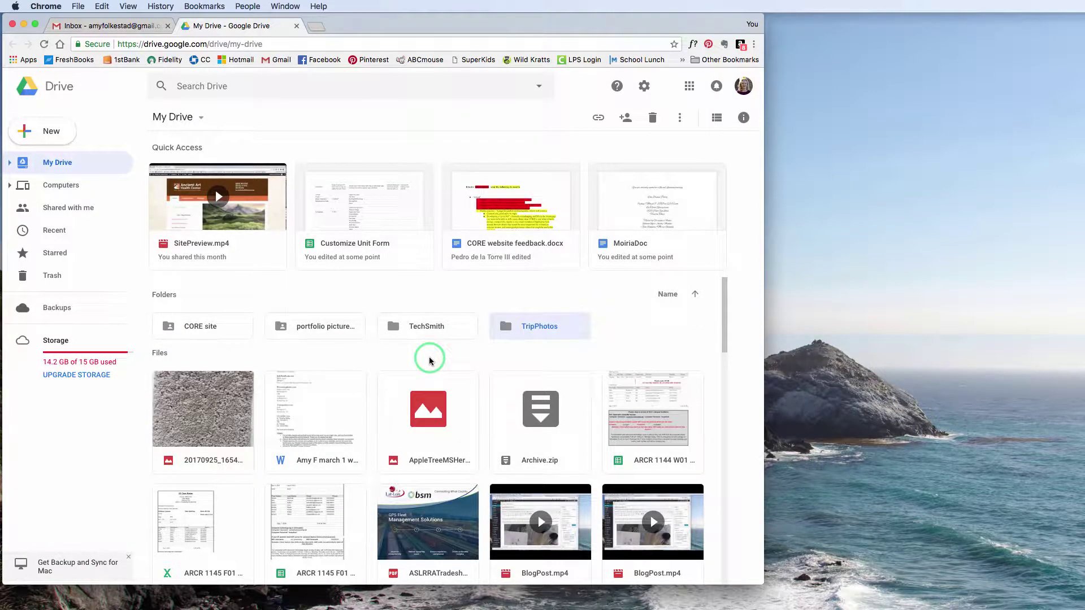
Step: Open the Drive TripPhotos folder and create a TripPhotos folder on the desktop
double_click(536, 328)
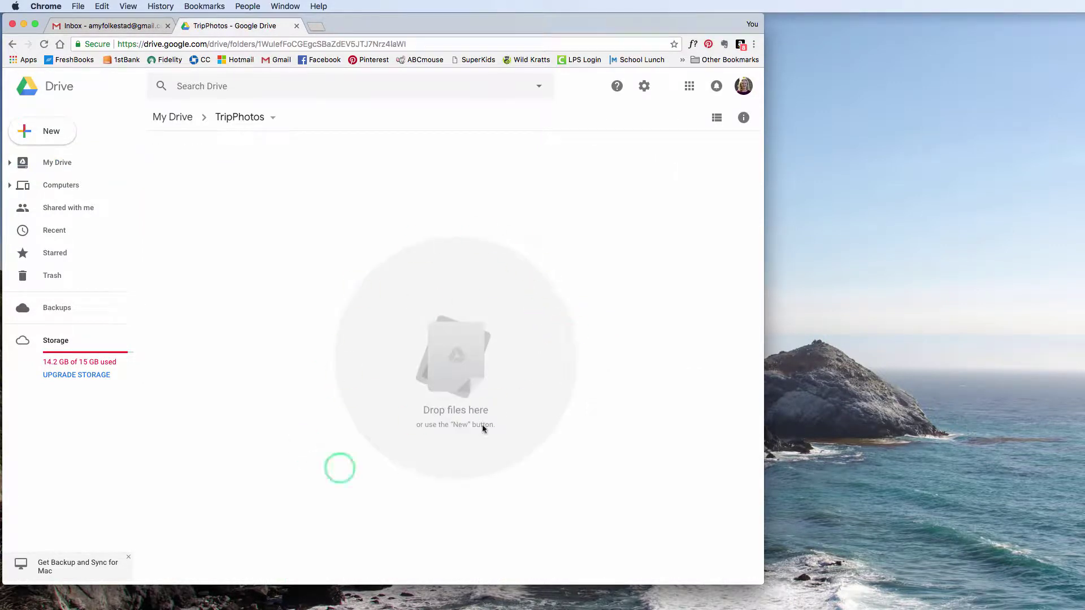
left_click(548, 375)
left_click(901, 241)
right_click(889, 225)
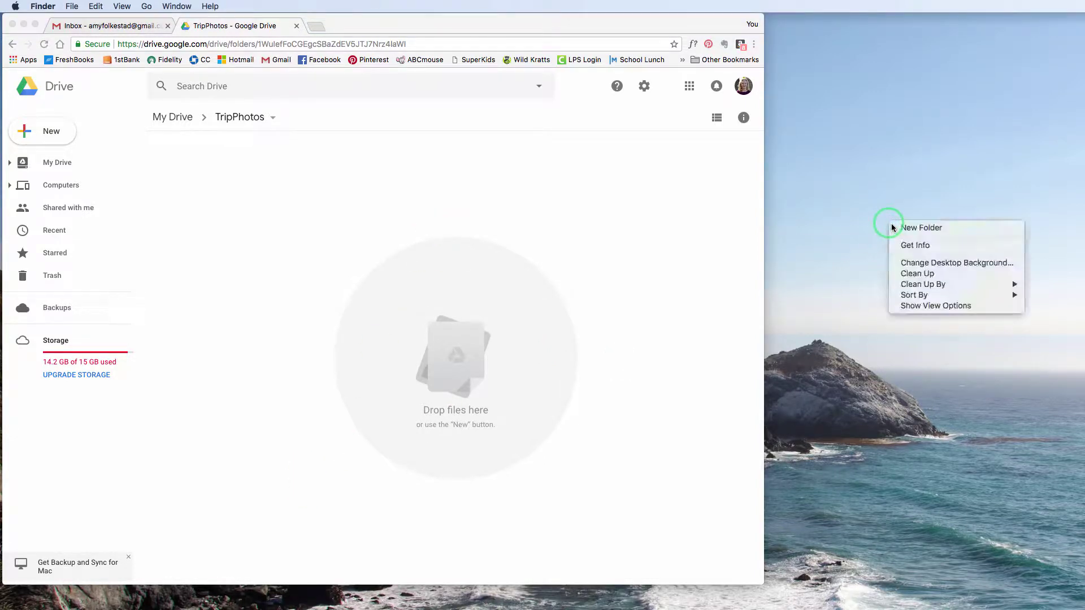
left_click(905, 226)
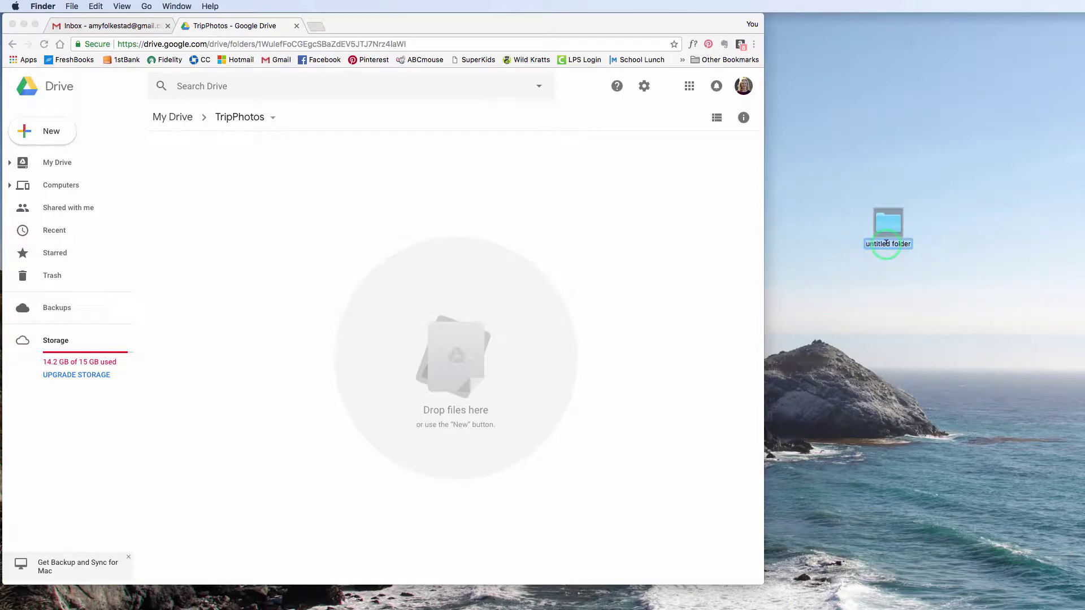
type("T")
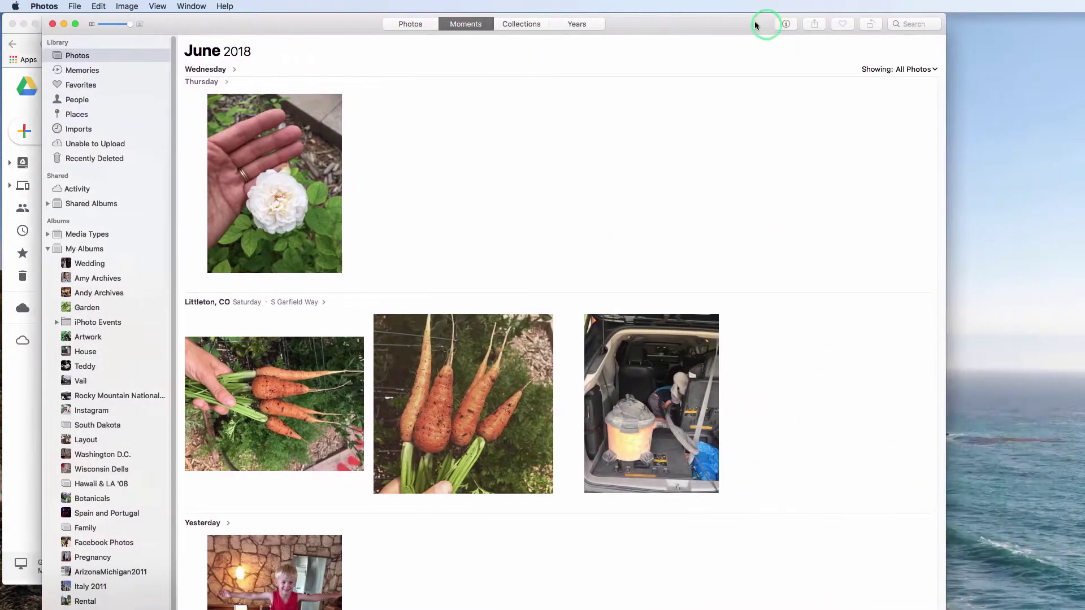
Step: Shrink the Photos window so the desktop TripPhotos folder is visible
left_click_drag(755, 25, 753, 25)
left_click_drag(943, 607, 788, 587)
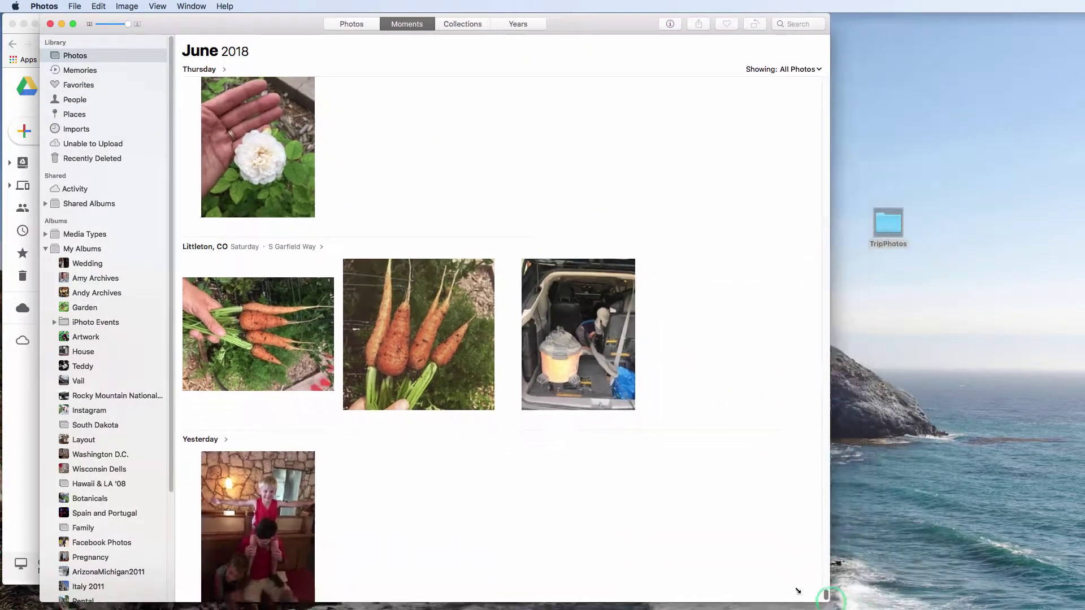
left_click(549, 225)
scroll(549, 225, "up", 10)
scroll(101, 309, "down", 5)
scroll(102, 310, "down", 1)
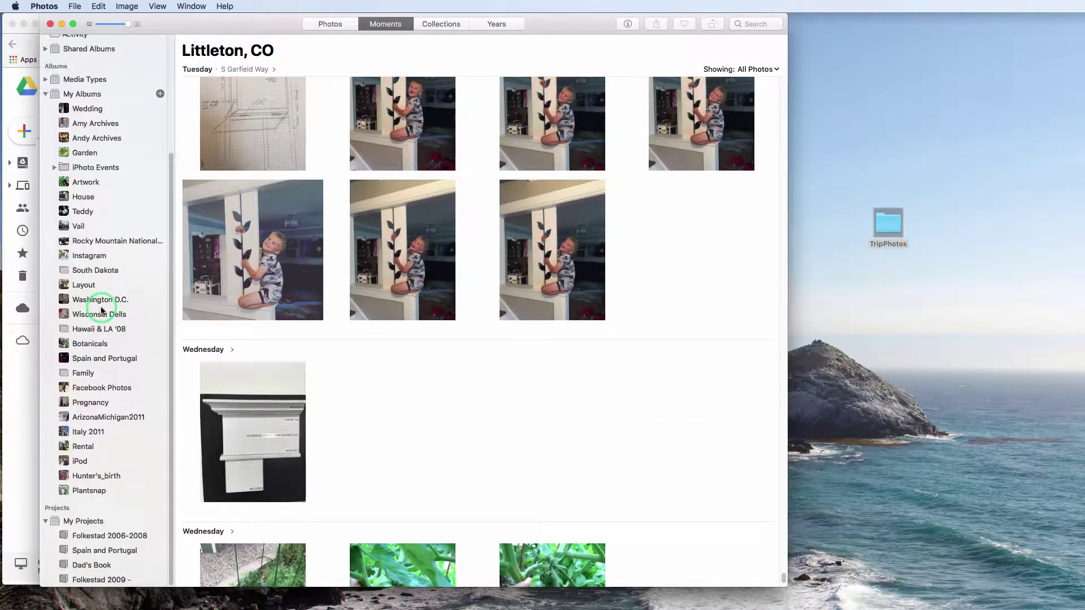
Step: Select all 178 Italy 2011 photos and drag them into the desktop TripPhotos folder
left_click(82, 432)
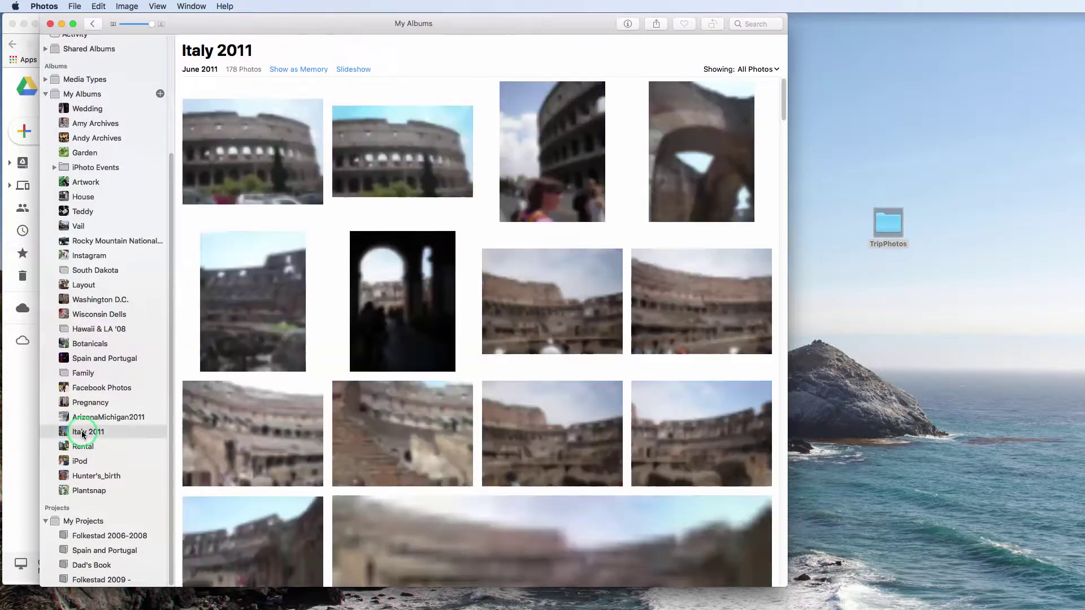
left_click(255, 131)
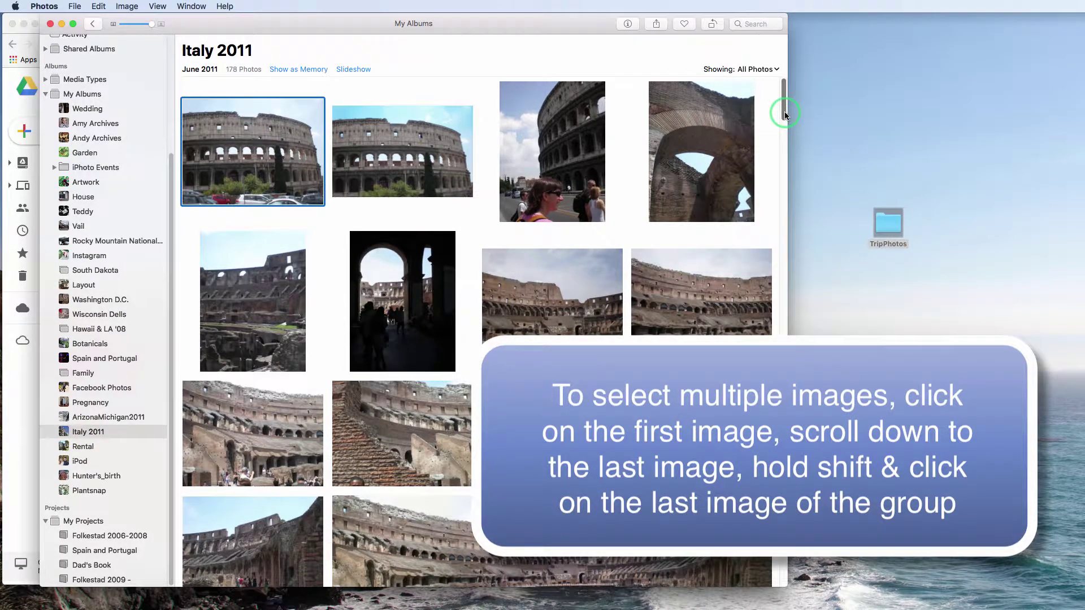
left_click_drag(784, 111, 799, 605)
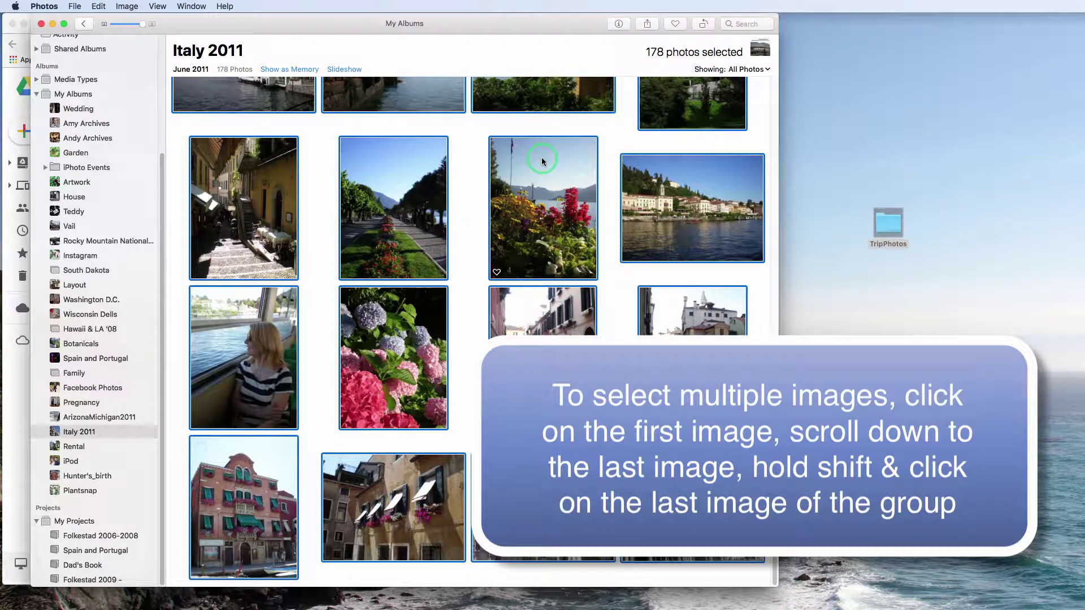
left_click_drag(541, 161, 891, 229)
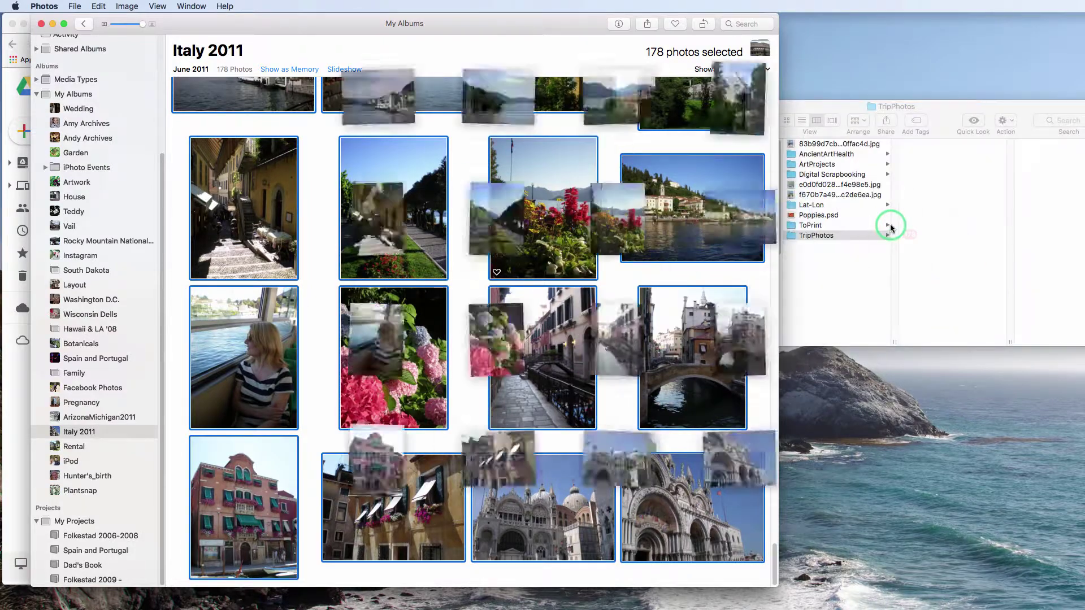
left_click_drag(679, 233, 948, 240)
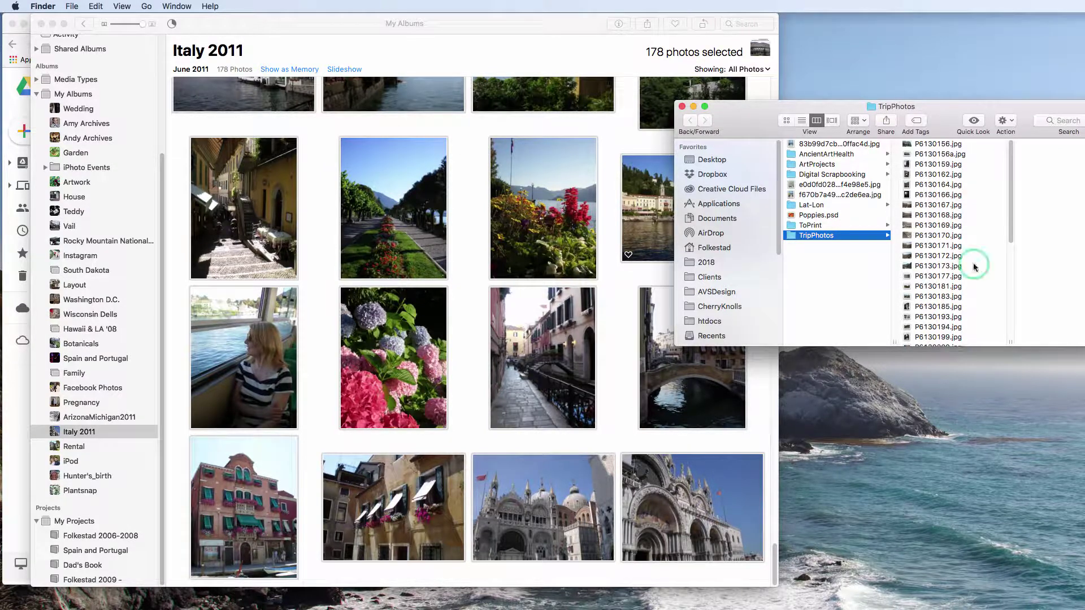
Step: Deselect all the Italy photos in the Photos window
left_click_drag(992, 104, 956, 97)
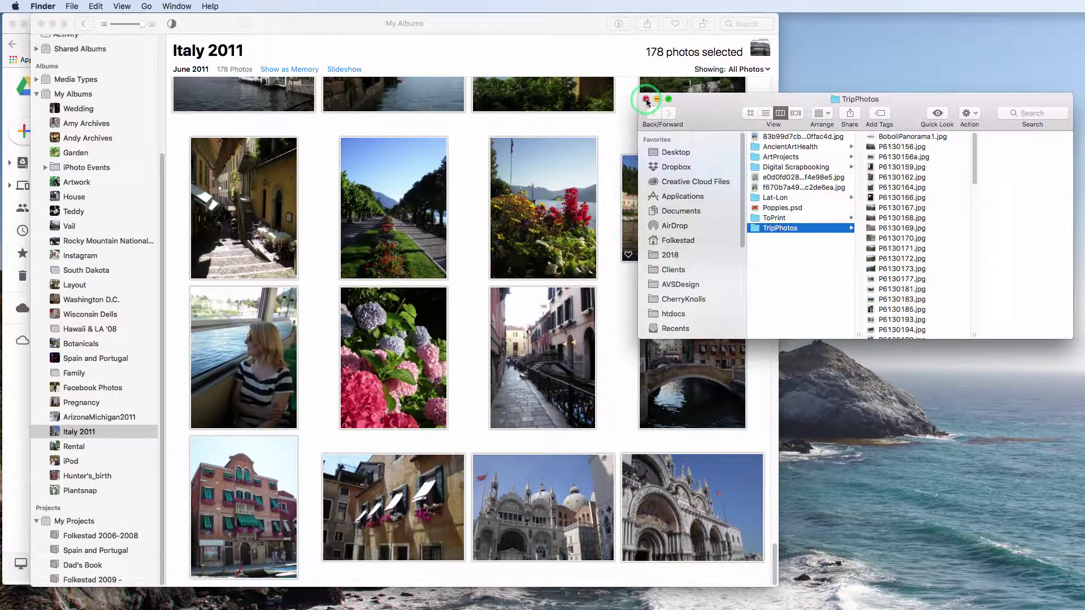
left_click(545, 23)
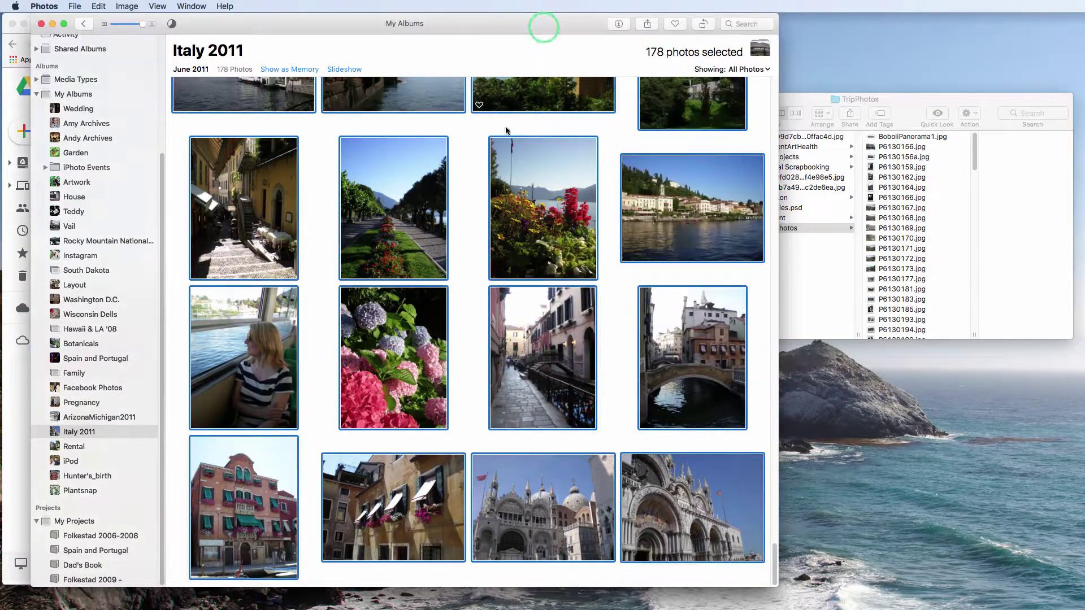
left_click(459, 328)
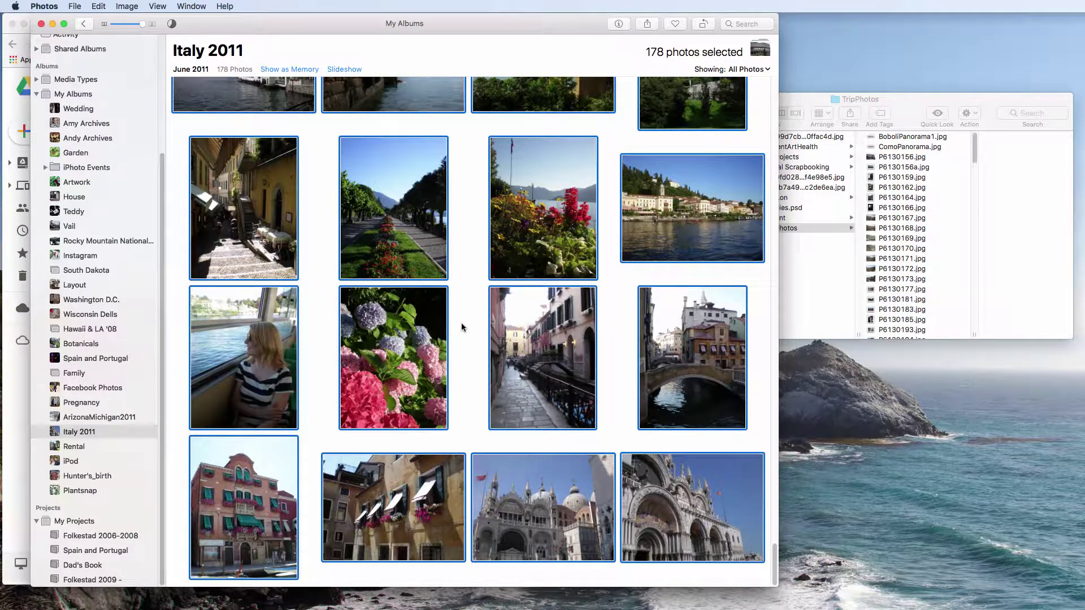
left_click(463, 325)
left_click(464, 325)
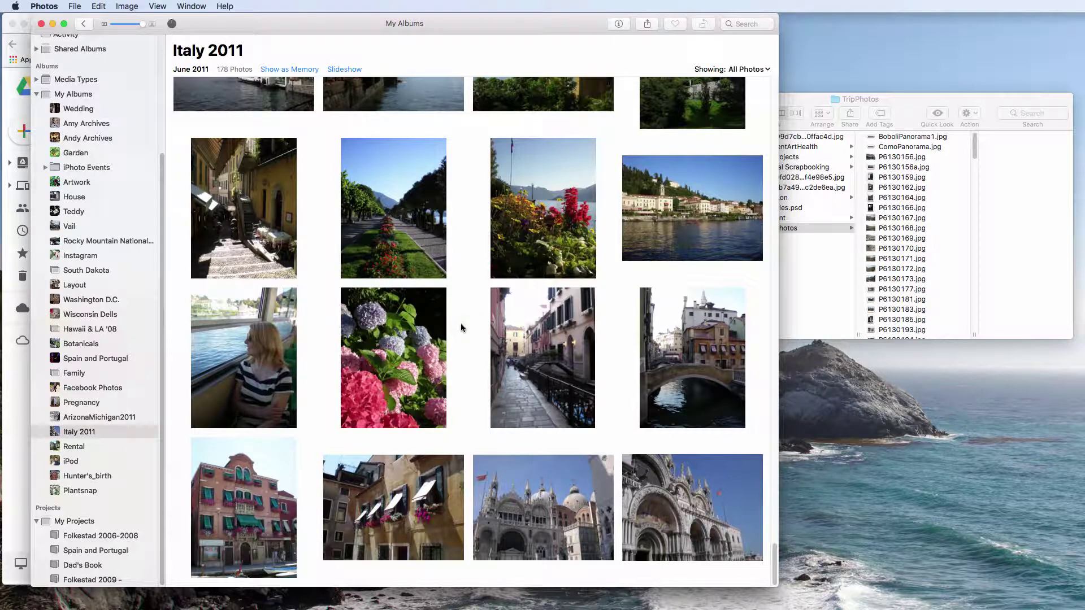
Step: Close the TripPhotos Finder window and return to the desktop
left_click(906, 102)
key("super+a")
left_click(650, 100)
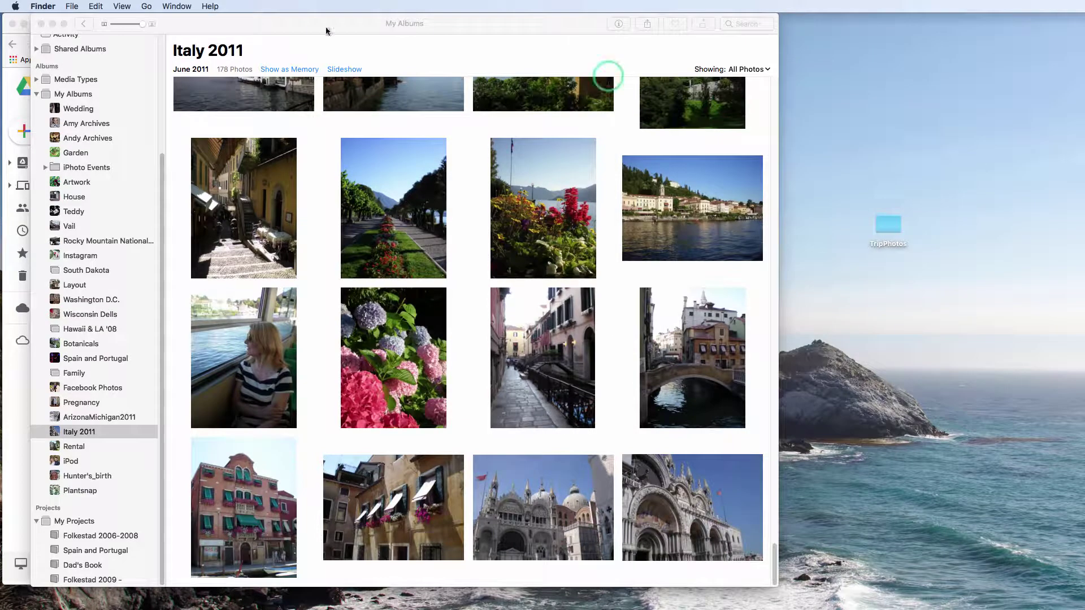
Step: Open the desktop TripPhotos folder in Finder beside Google Drive
left_click(27, 28)
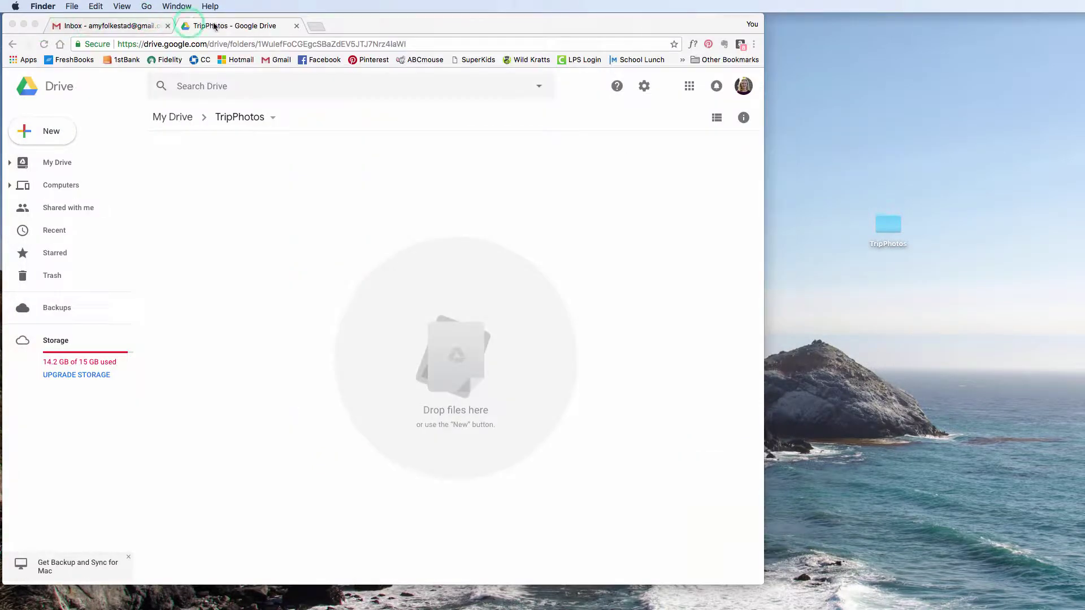
left_click_drag(884, 255, 879, 242)
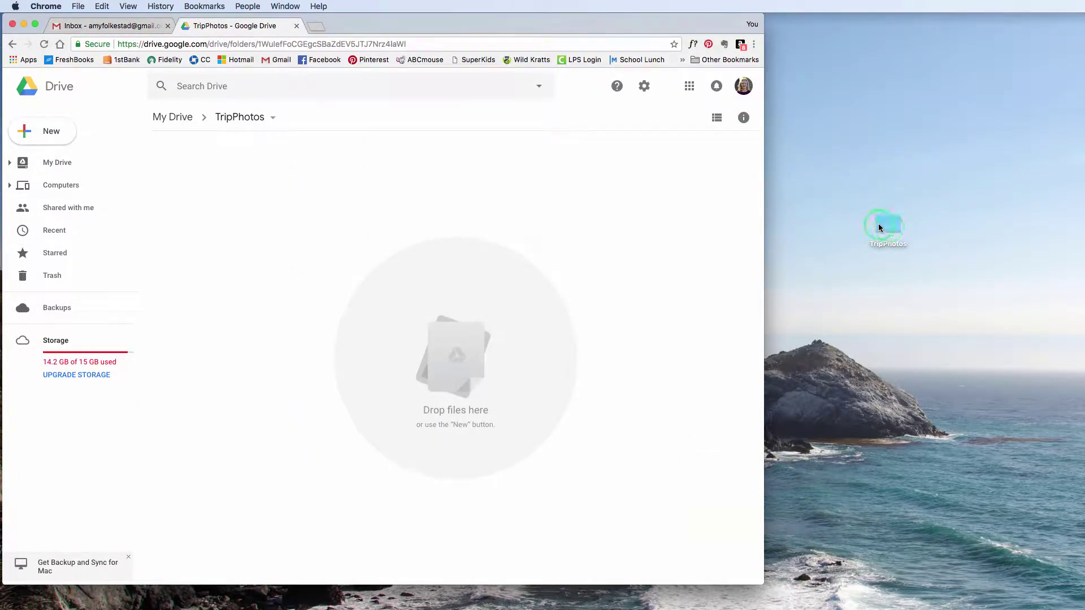
double_click(884, 226)
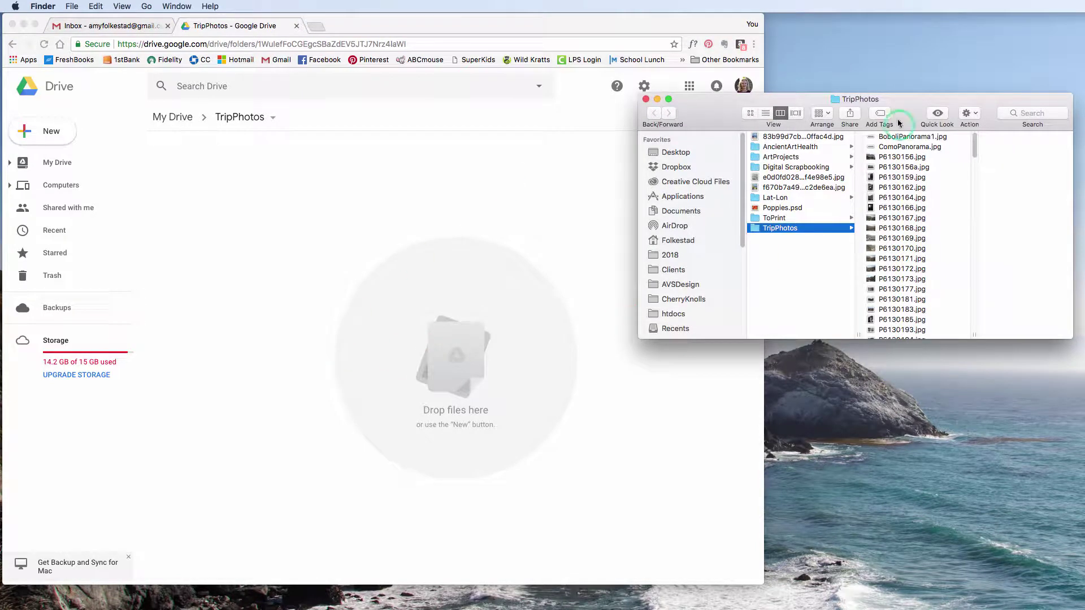
Step: Select all photos from BoboliPanorama1.jpg to PantheonPanorama.jpg and drag them into Drive's TripPhotos folder
left_click(898, 137)
left_click(952, 150)
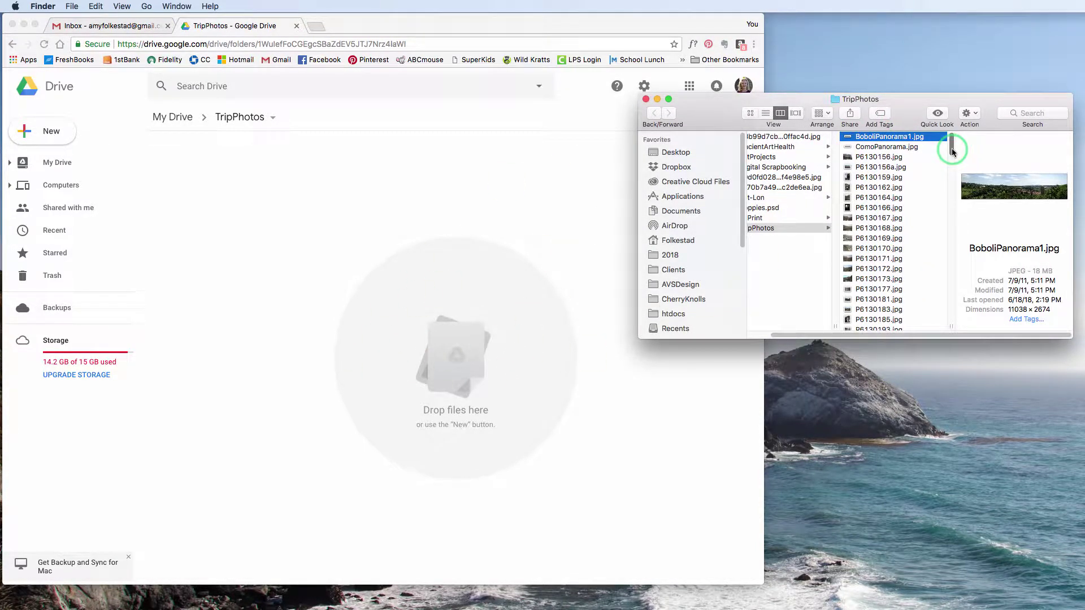
left_click_drag(952, 150, 964, 407)
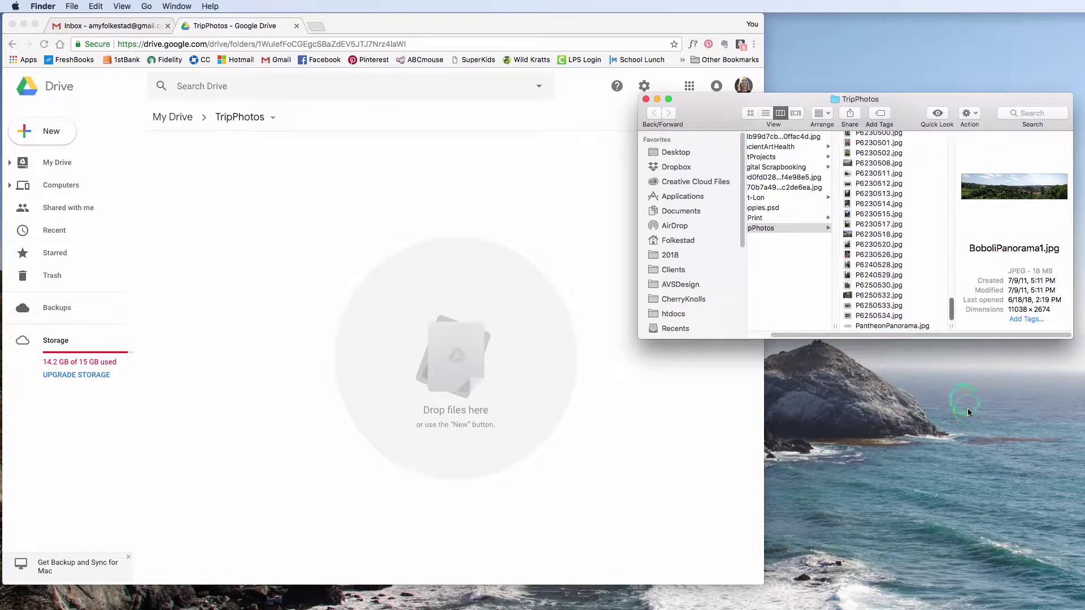
left_click(897, 327)
left_click_drag(952, 309, 952, 388)
left_click(908, 136)
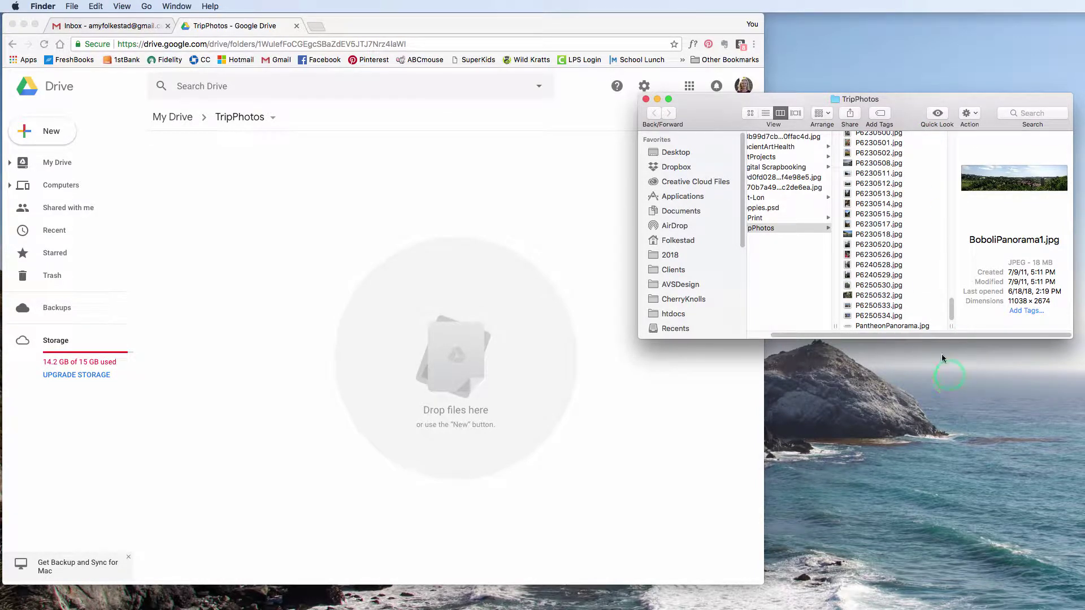
left_click(893, 326, "shift")
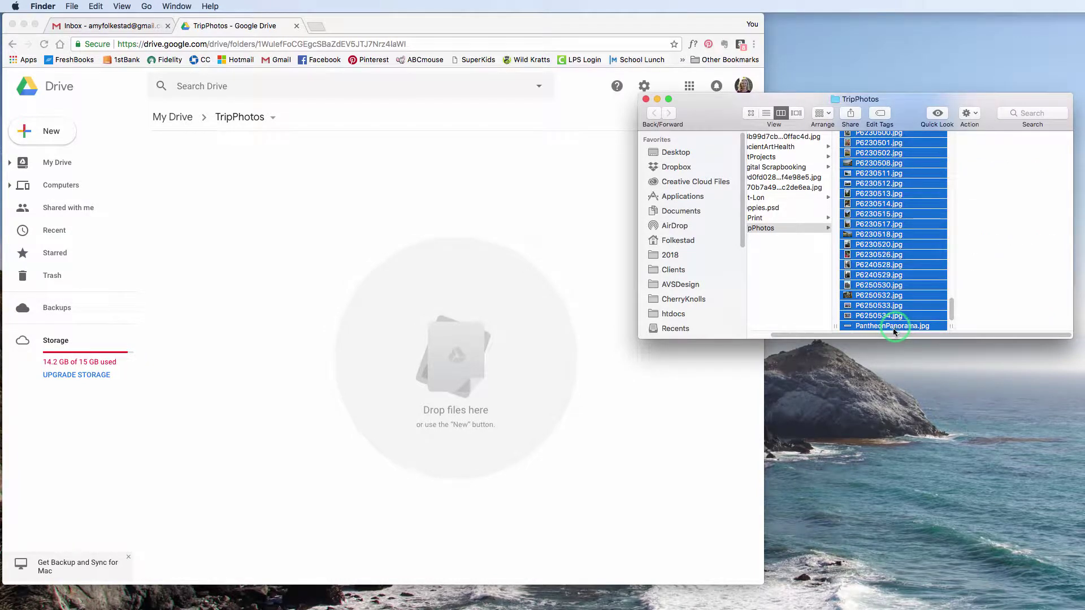
left_click_drag(892, 328, 434, 369)
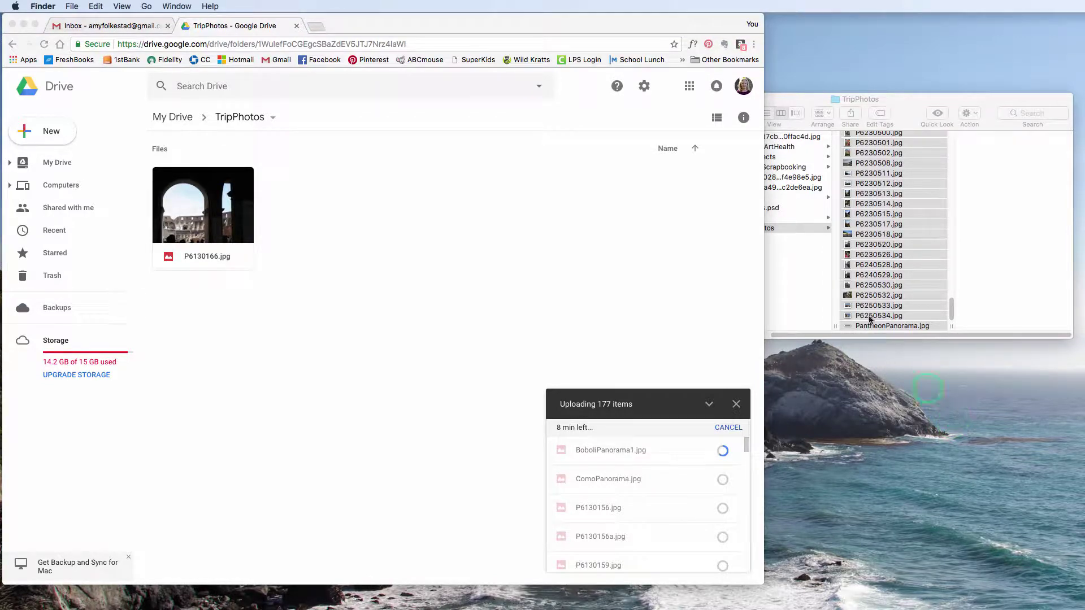
Step: Close the TripPhotos Finder window and return Drive to My Drive
left_click(932, 101)
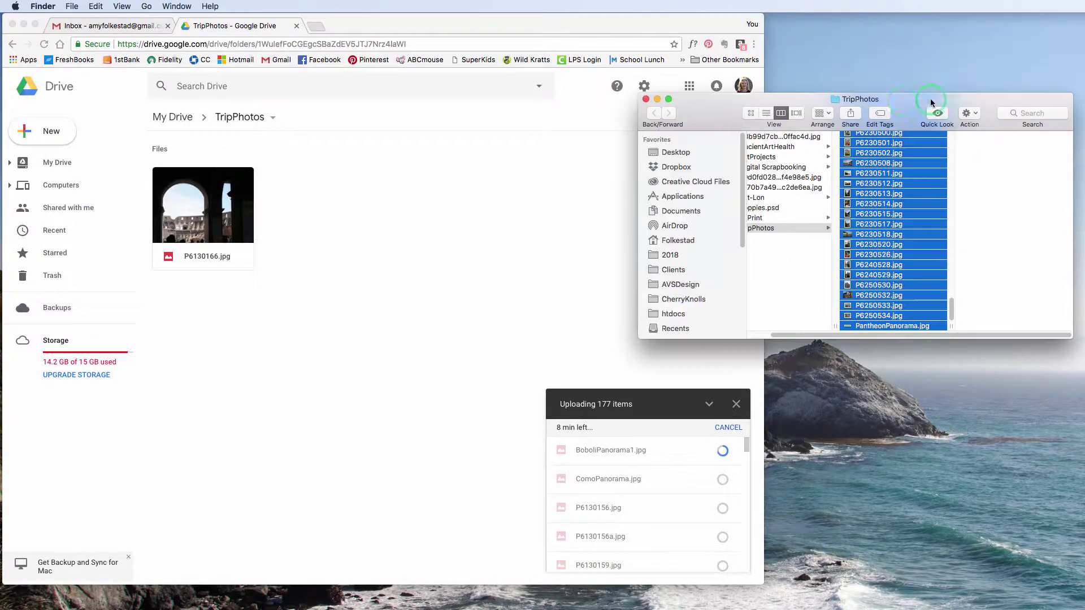
left_click(645, 98)
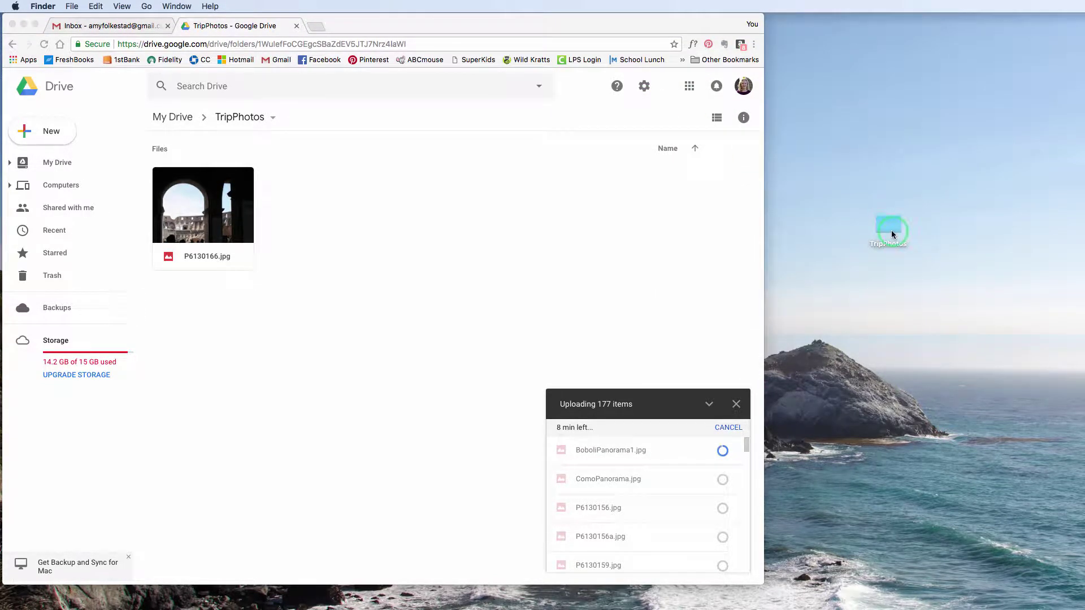
left_click(49, 163)
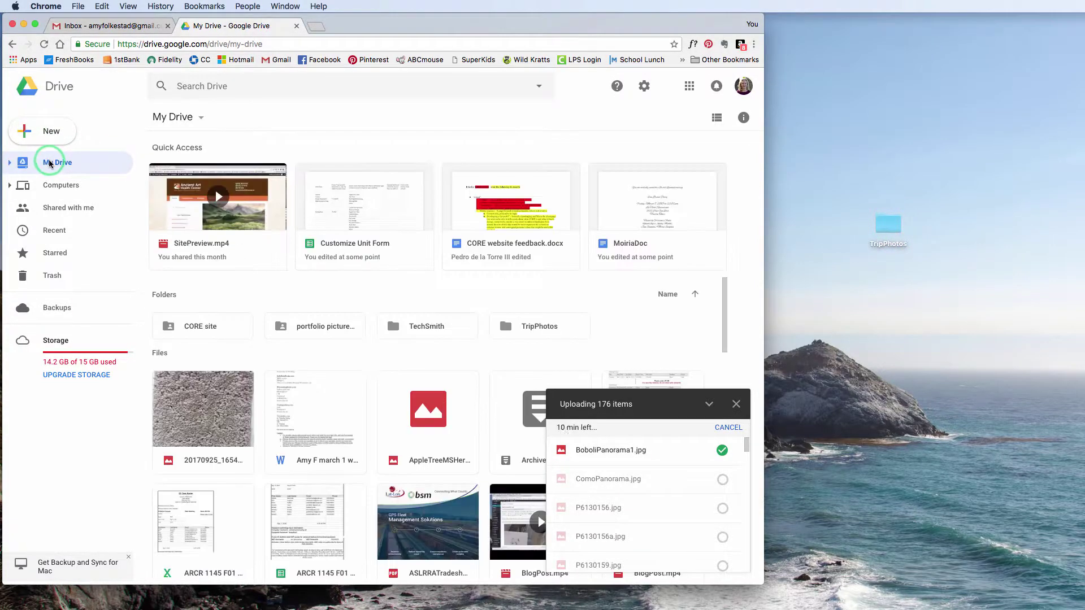
Step: Compress the desktop TripPhotos folder into TripPhotos.zip
left_click_drag(887, 229, 891, 226)
right_click(891, 227)
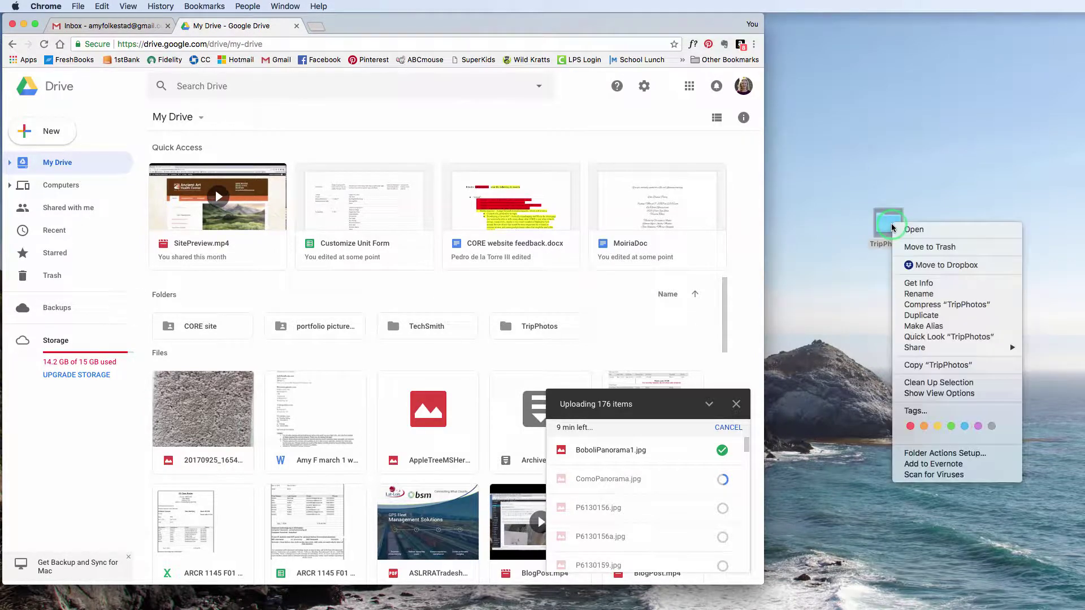
left_click(863, 238)
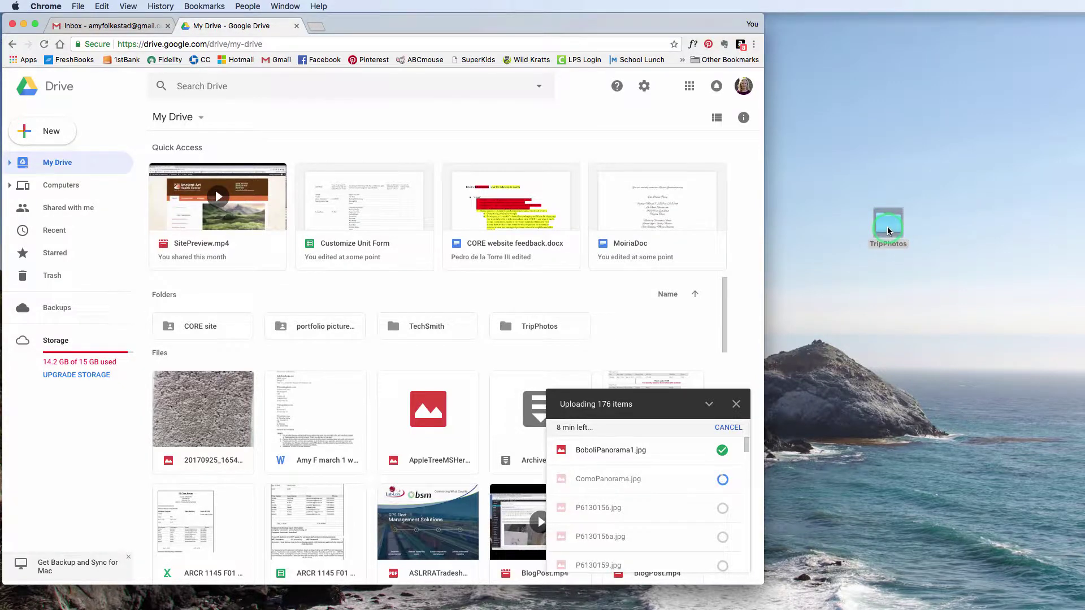
right_click(889, 231)
left_click(917, 308)
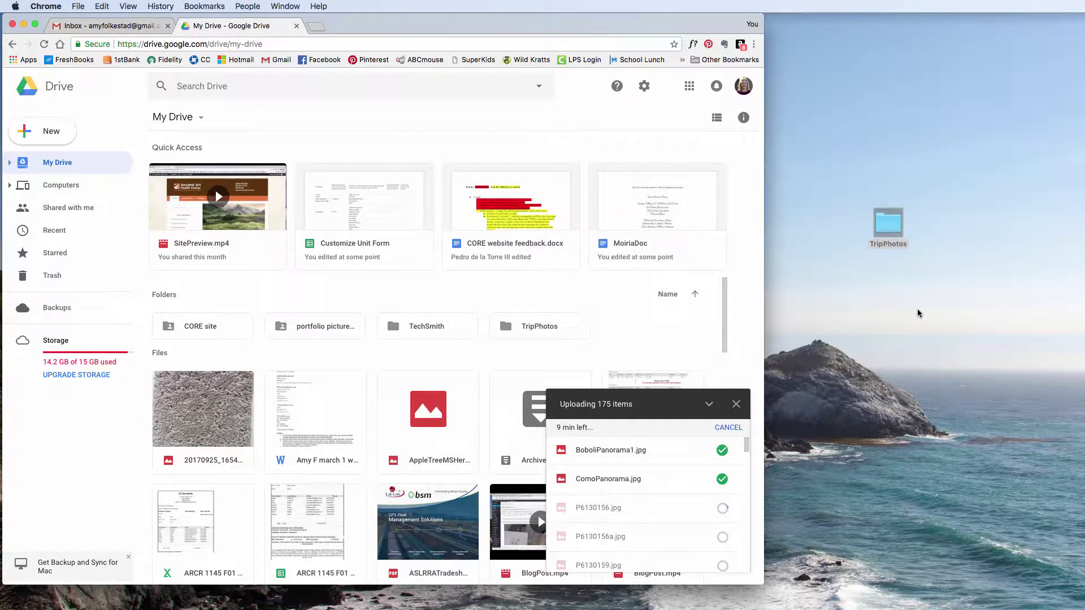
left_click(917, 272)
left_click(968, 292)
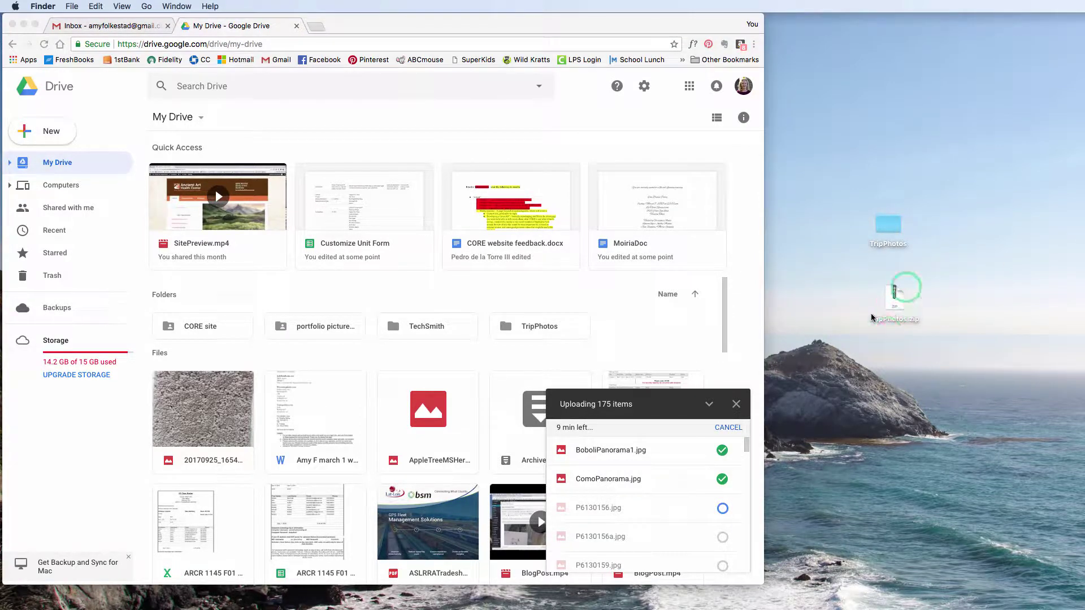
Step: Pick TripPhotos.zip from the Desktop in Drive's File upload picker
left_click(898, 307)
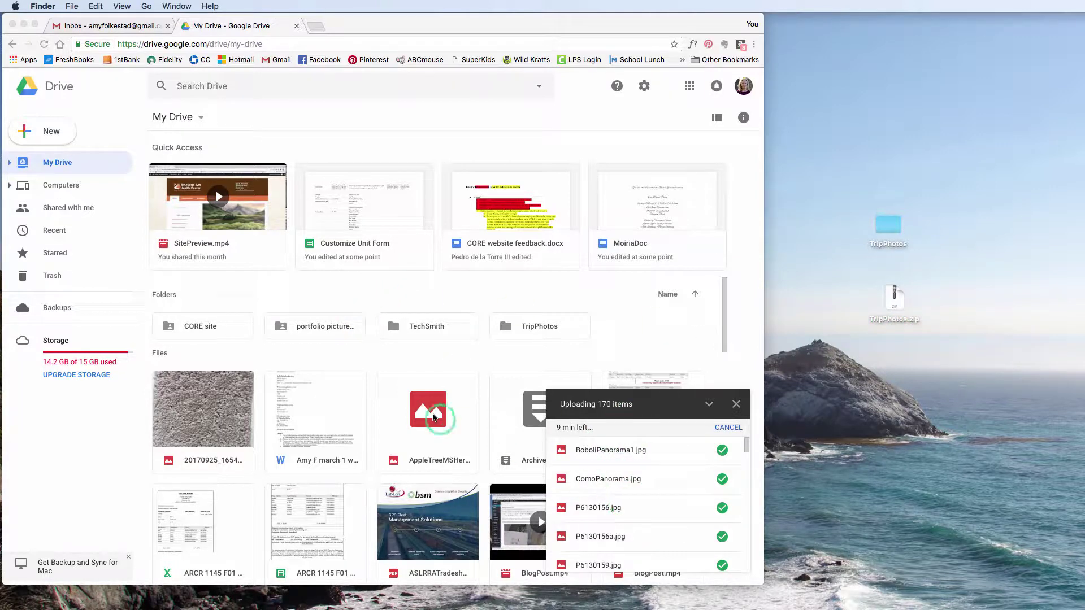
left_click(24, 133)
left_click(25, 135)
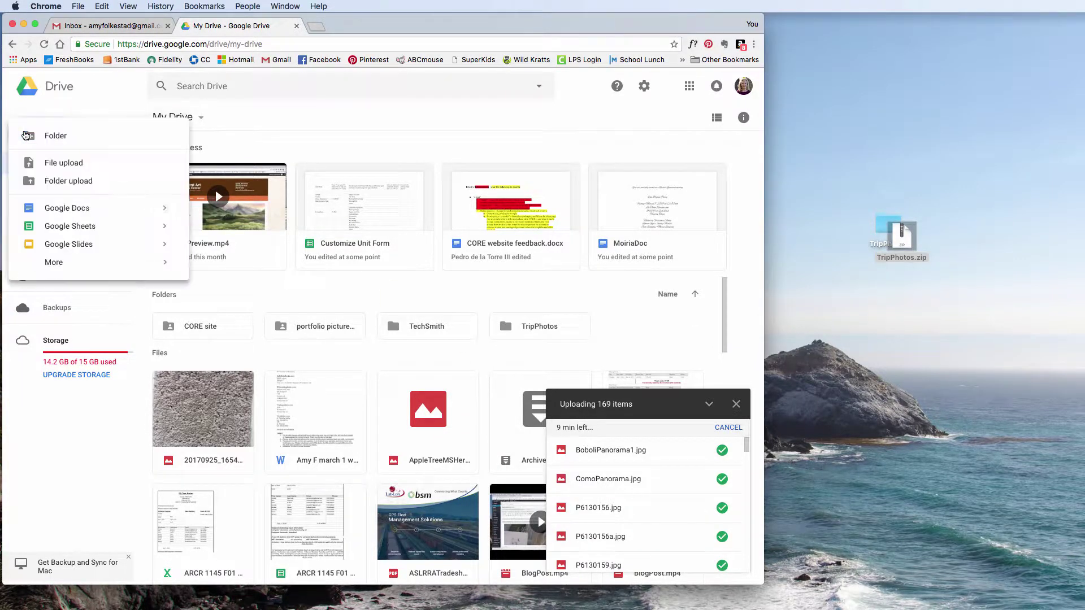
left_click(63, 165)
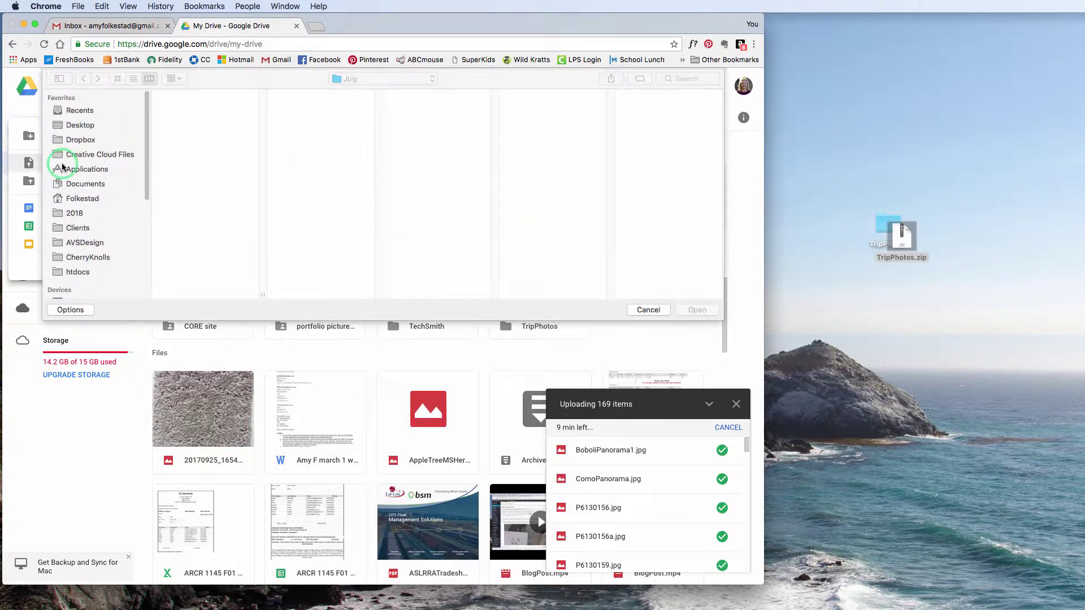
left_click(94, 165)
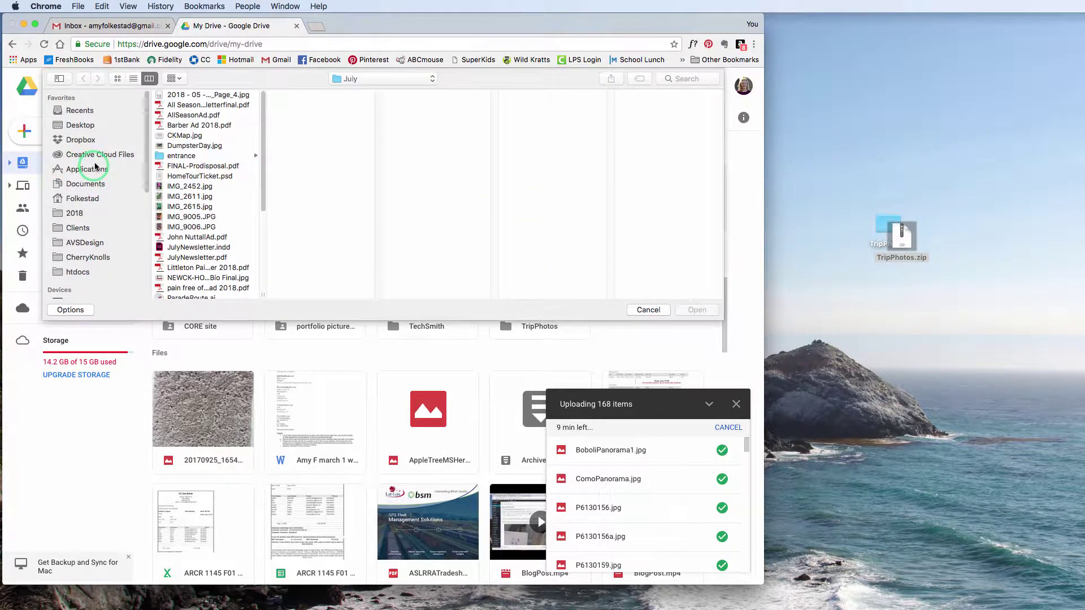
left_click(85, 125)
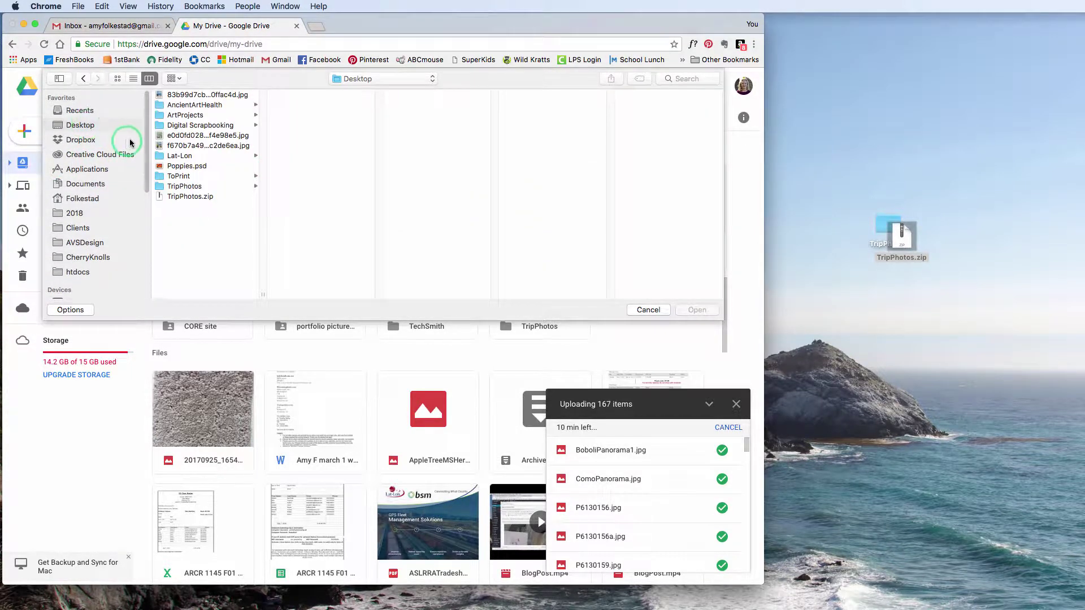
left_click(191, 196)
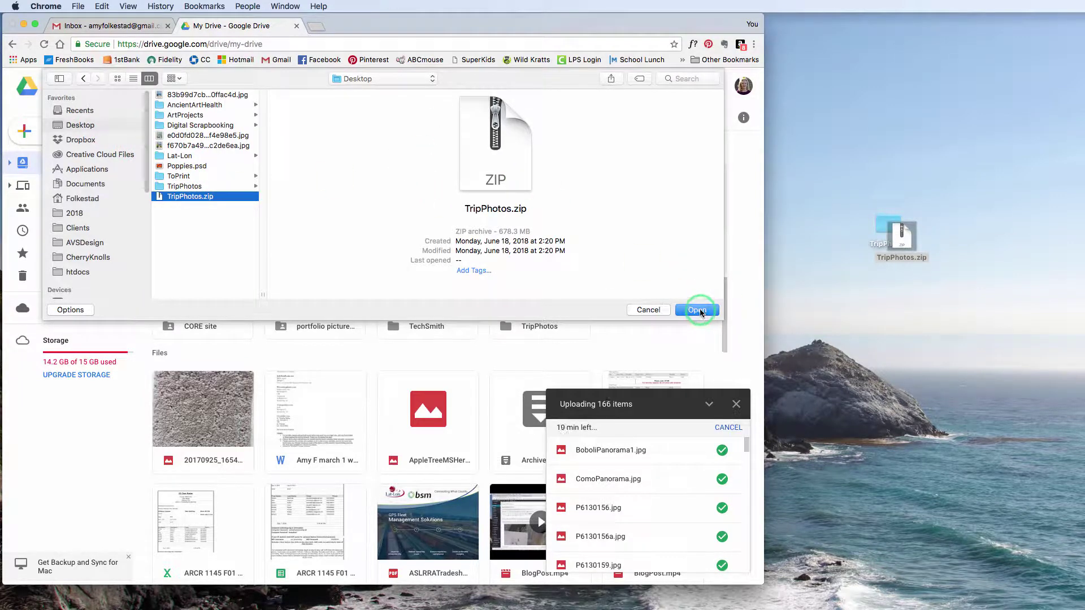
Step: Confirm uploading TripPhotos.zip to My Drive
left_click(698, 310)
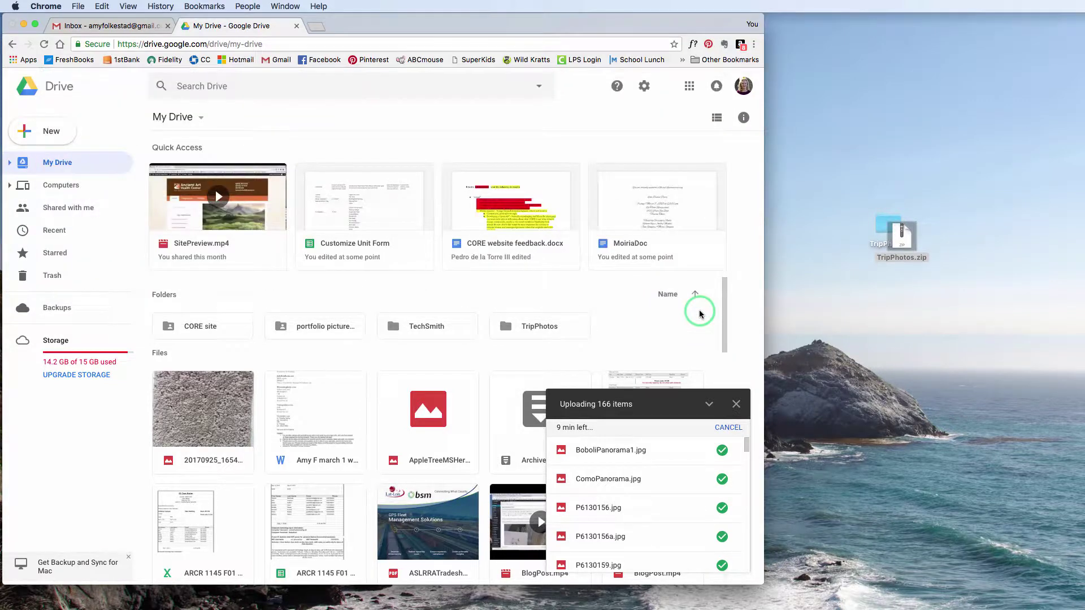
left_click(255, 392)
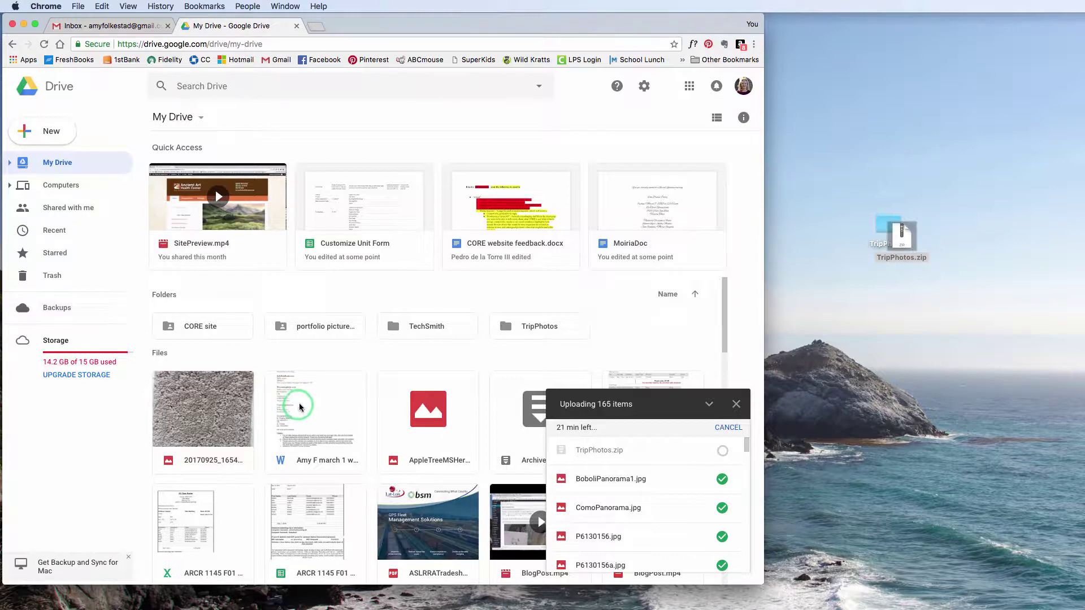
left_click(901, 247)
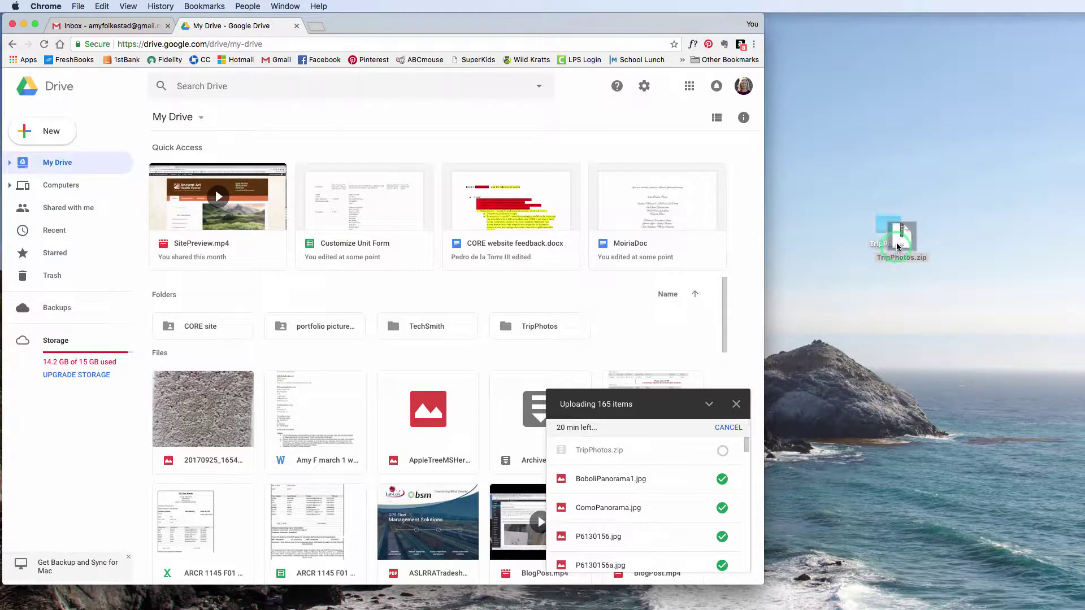
Step: Compress the desktop TripPhotos folder again and switch My Drive to list view
left_click(887, 234)
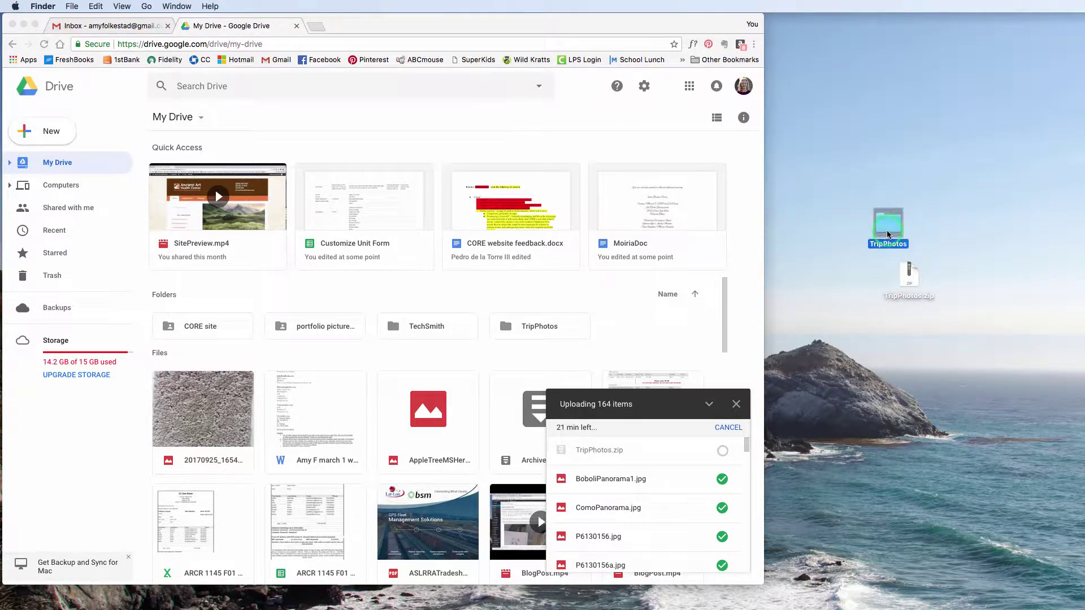
right_click(893, 225)
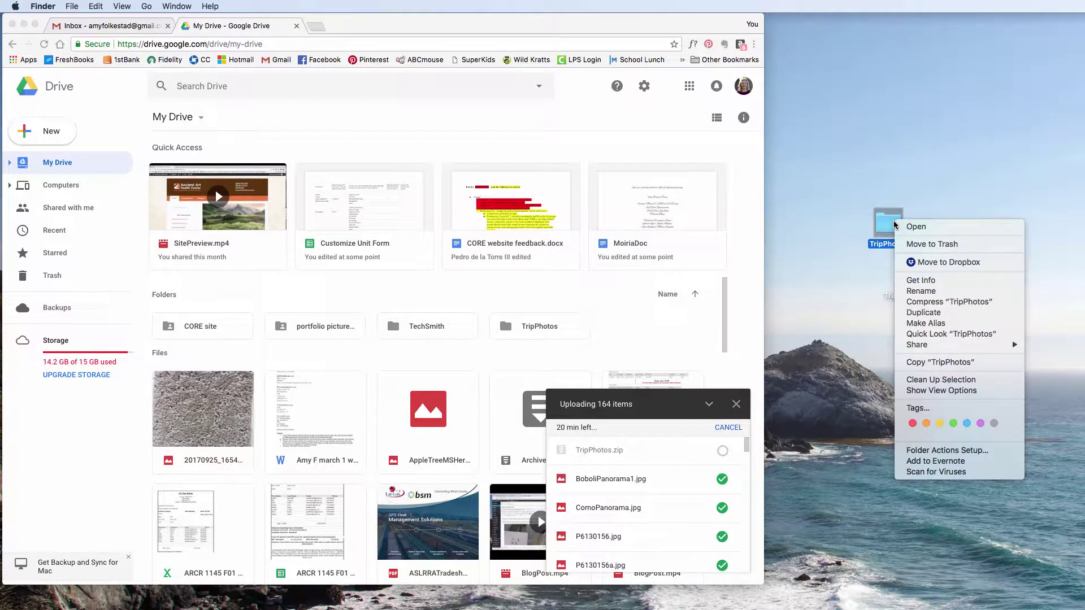
left_click(927, 305)
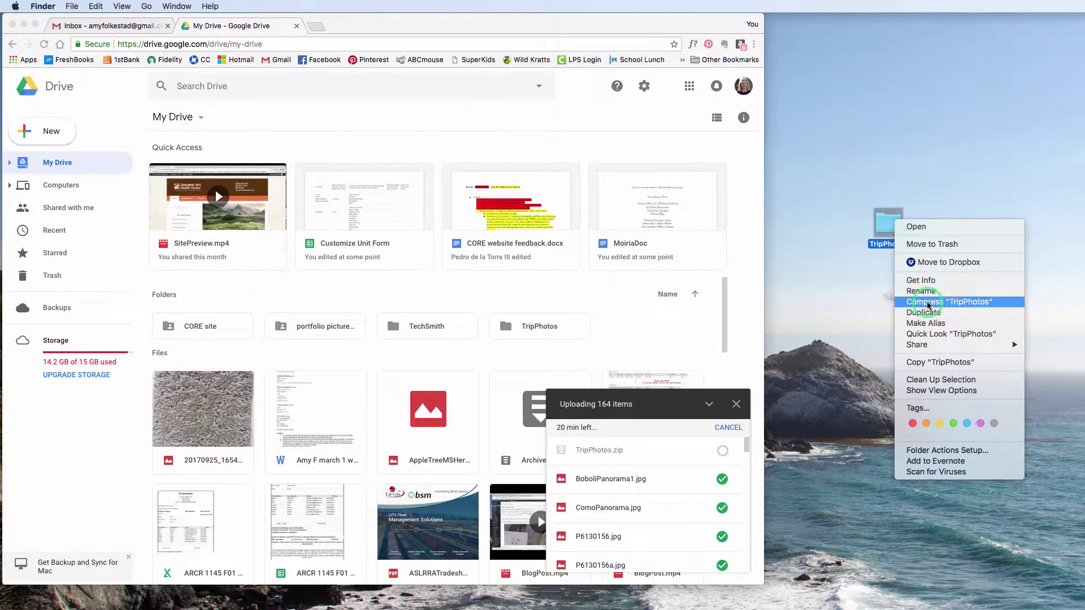
left_click(864, 274)
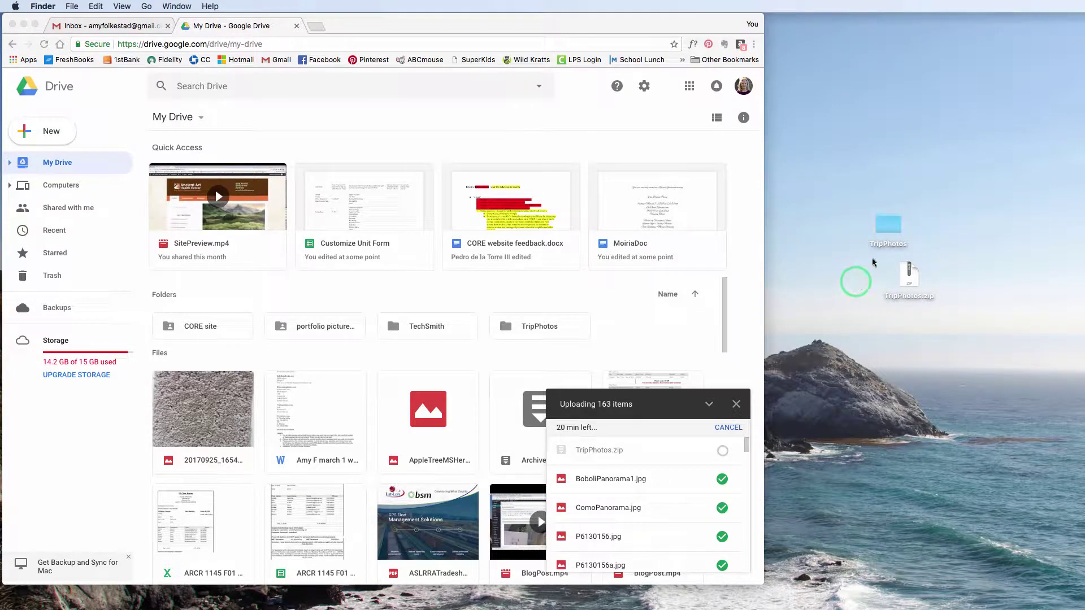
left_click(927, 283)
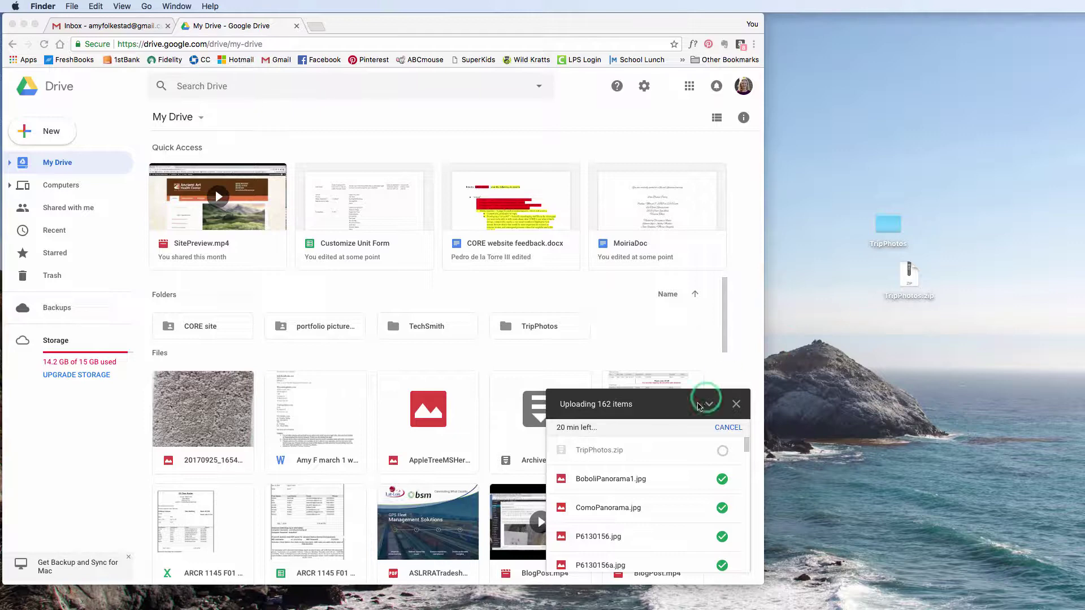
left_click(681, 425)
Step: Check the TripPhotos.zip upload entry, then collapse the upload progress panel
scroll(624, 497, "up", 5)
left_click(591, 450)
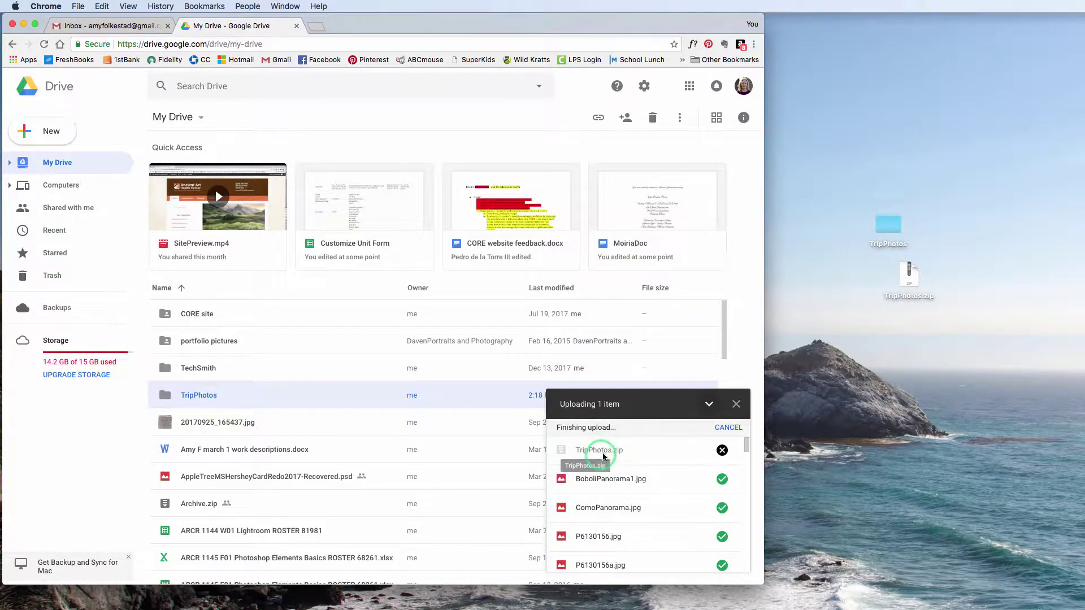
scroll(644, 479, "down", 10)
left_click(687, 428)
left_click(708, 405)
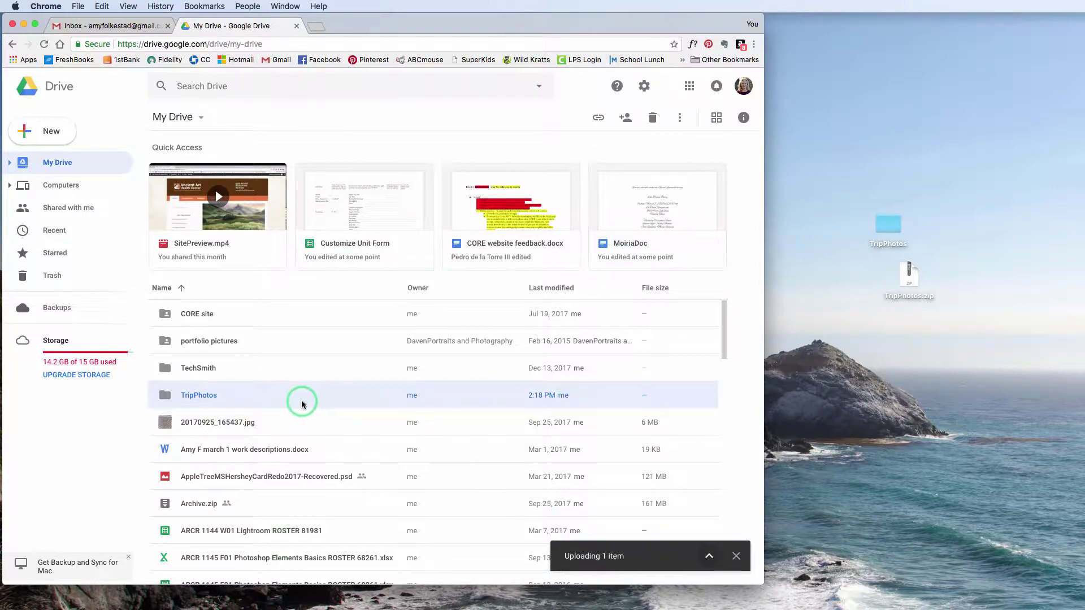
Step: Share the TripPhotos folder with the suggested contact, noting 'Here are our Italy Trip pictures'
right_click(232, 402)
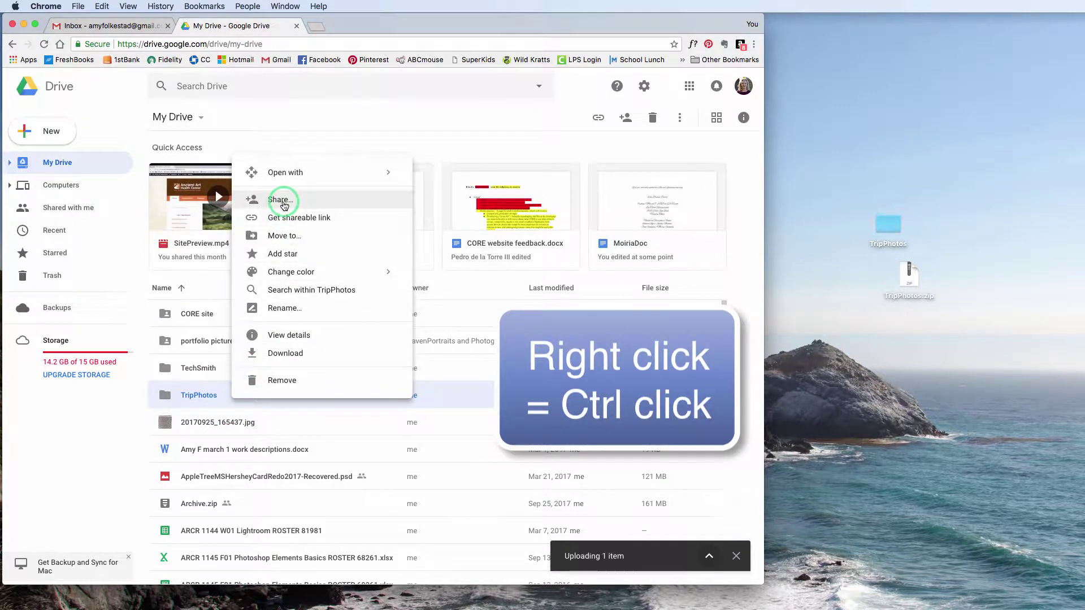
left_click(279, 204)
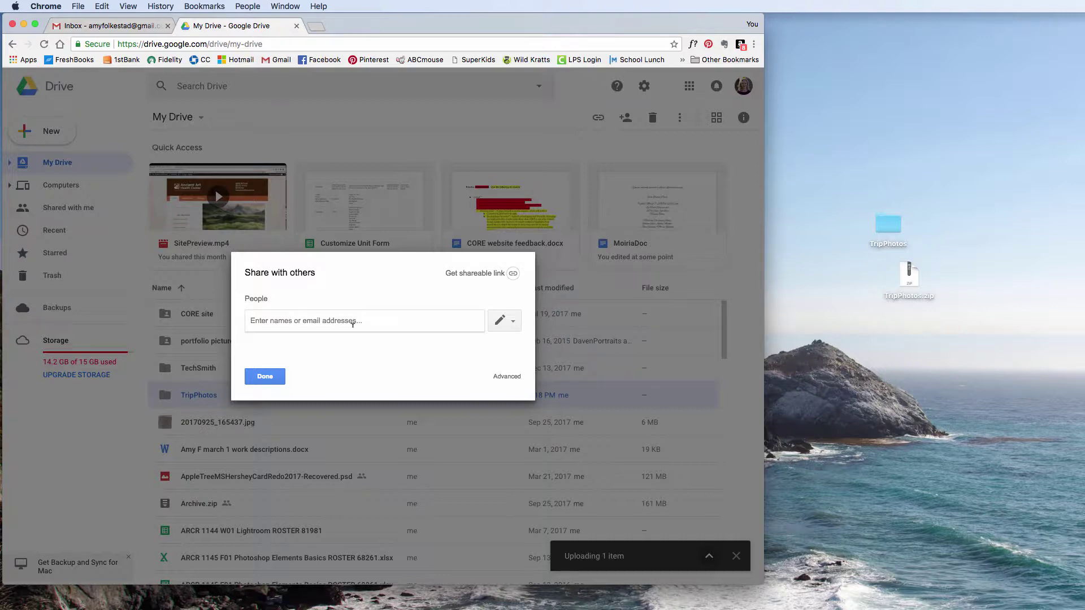
type("rebe")
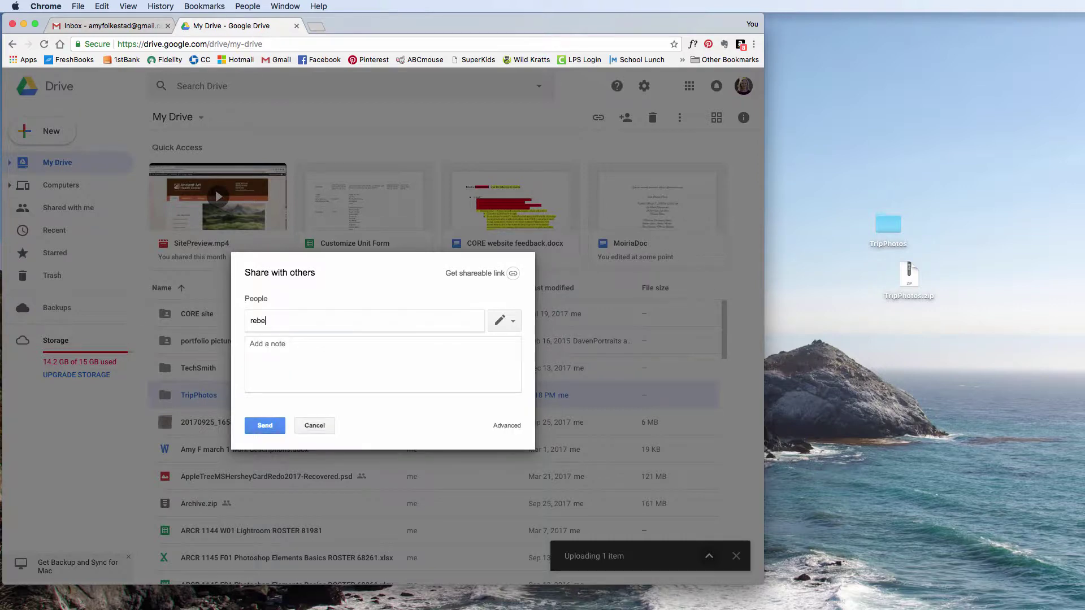
type("c")
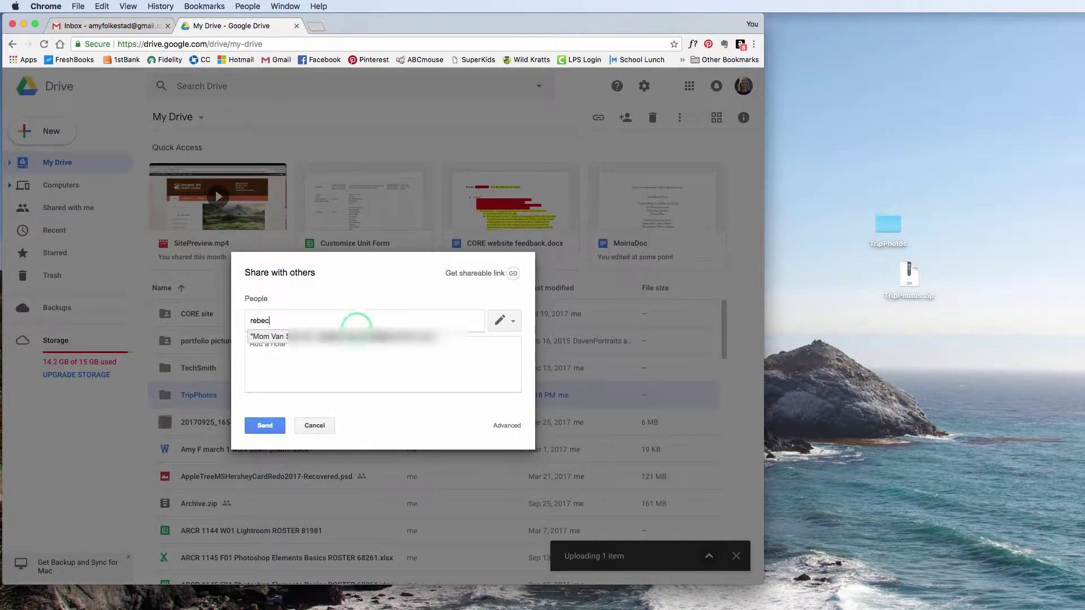
left_click(290, 337)
left_click(296, 346)
type("Here are our Italy Trip pictures")
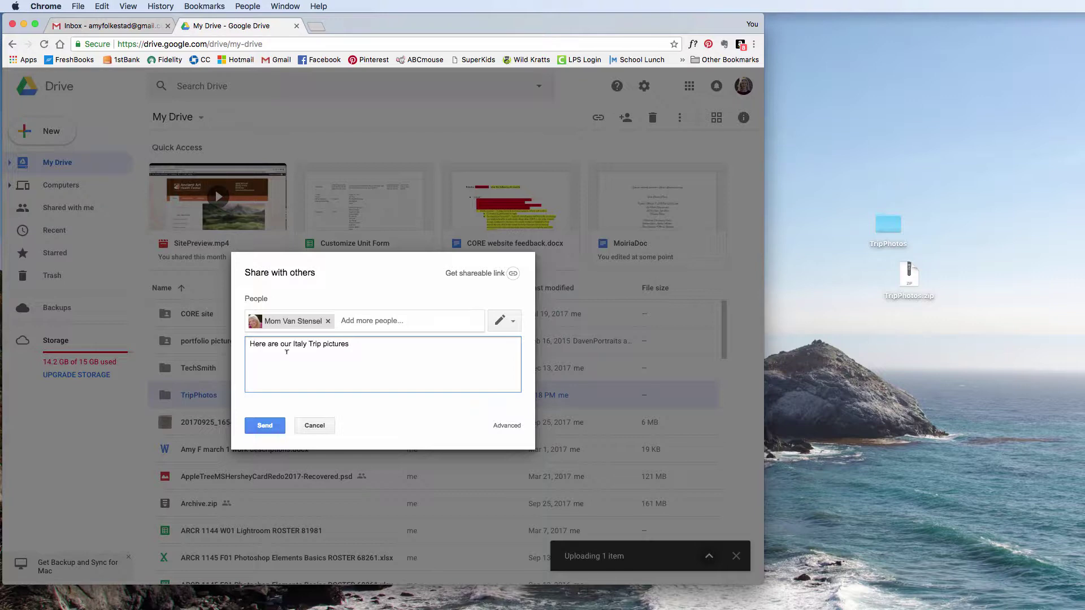
left_click(268, 426)
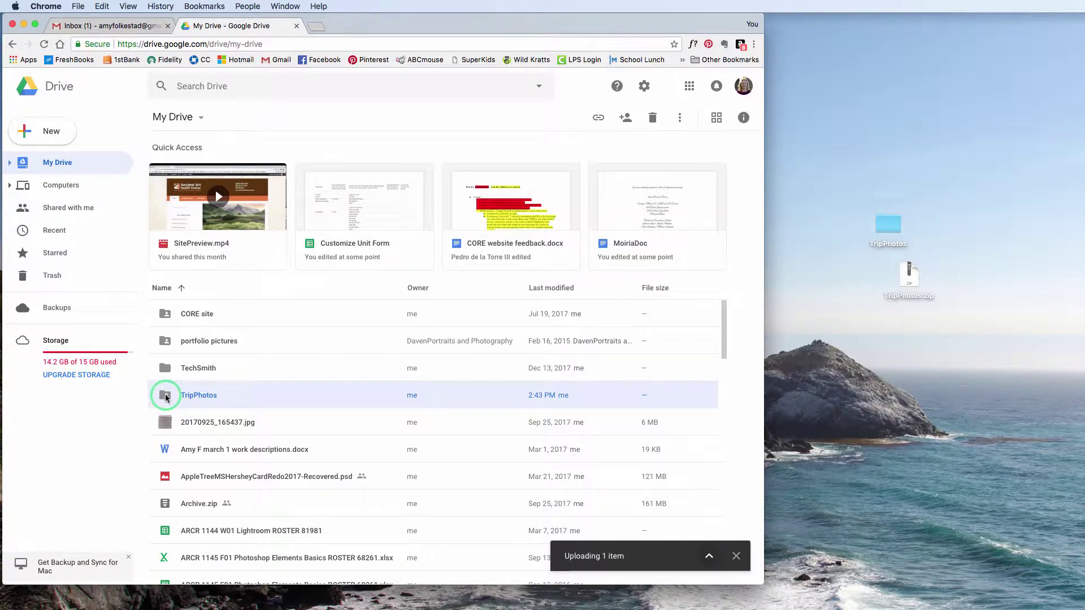
Step: Open TripPhotos, turn on its shareable link and copy it, then close the sharing dialog
double_click(197, 397)
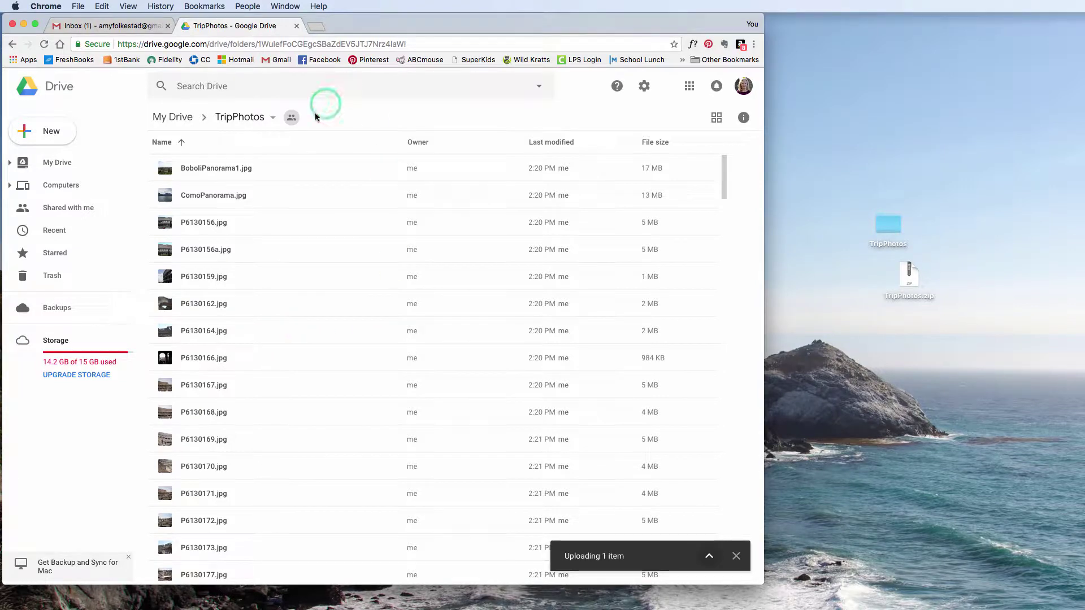
mouse_move(290, 117)
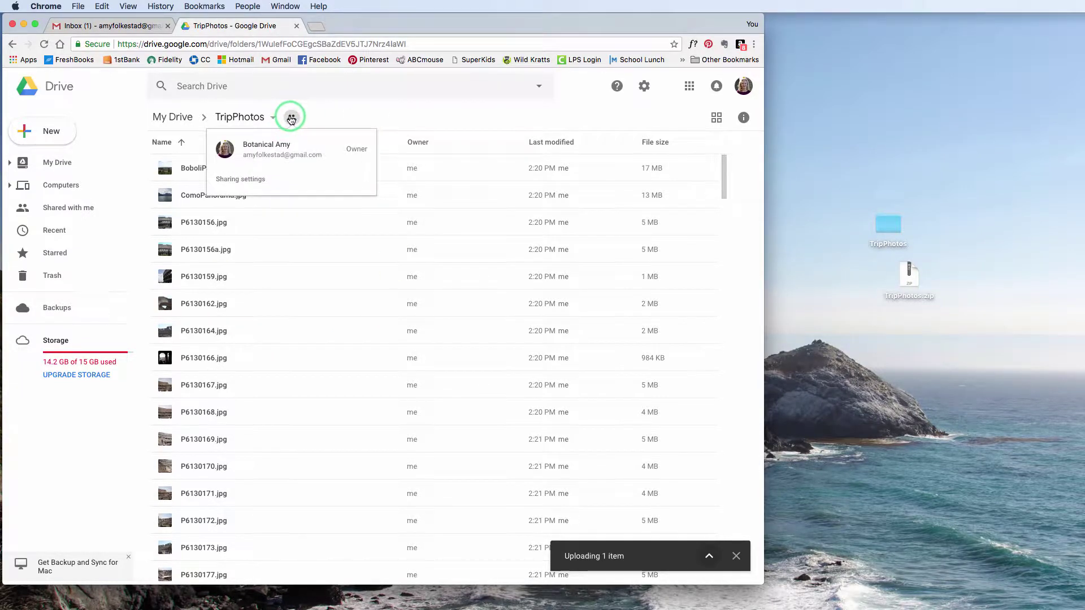
left_click(254, 179)
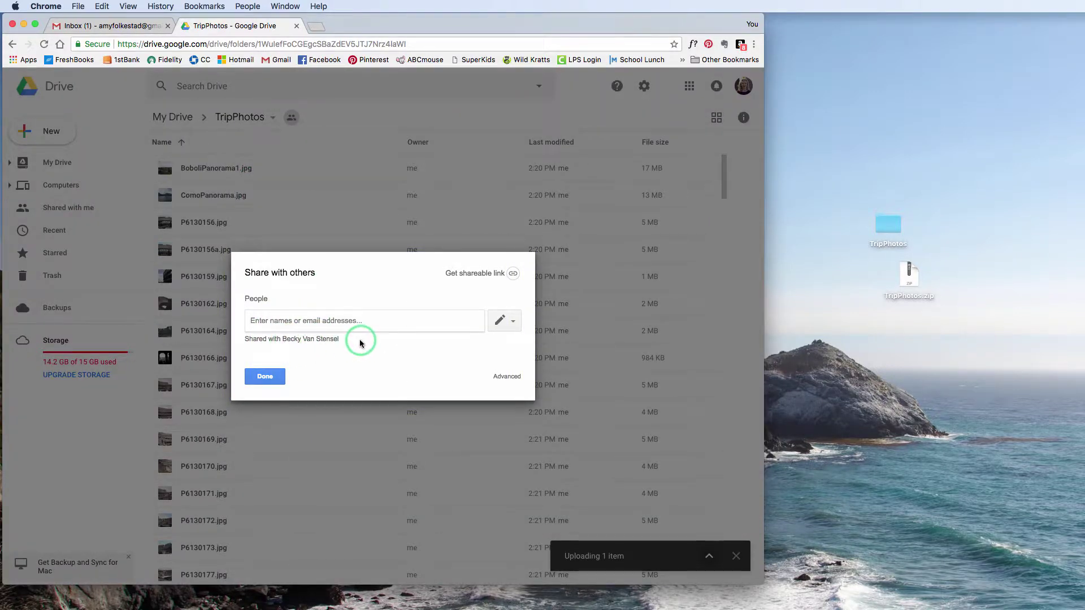
left_click(512, 275)
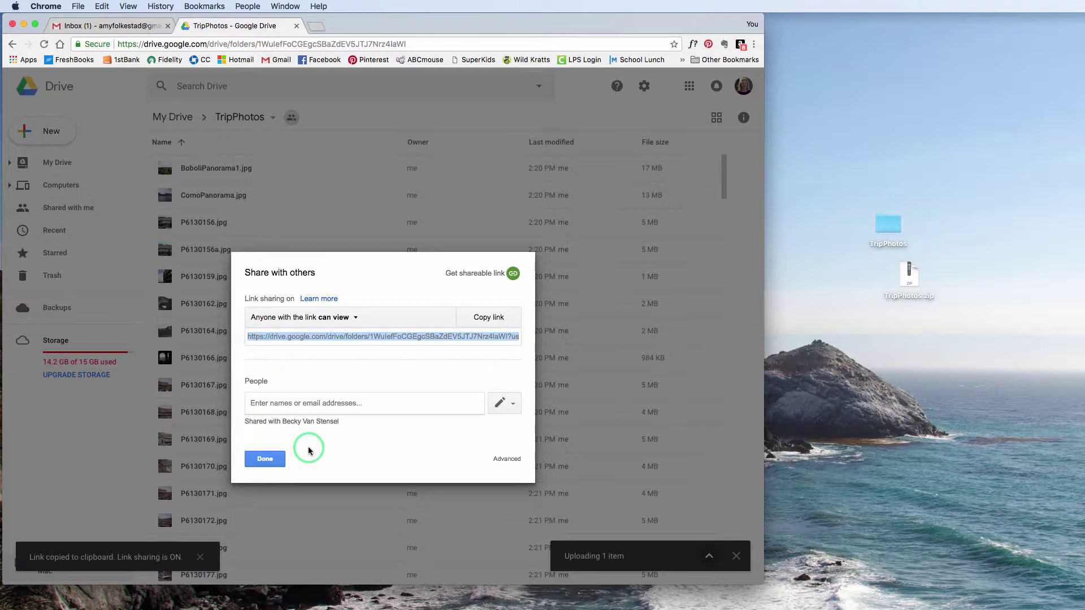
left_click(268, 459)
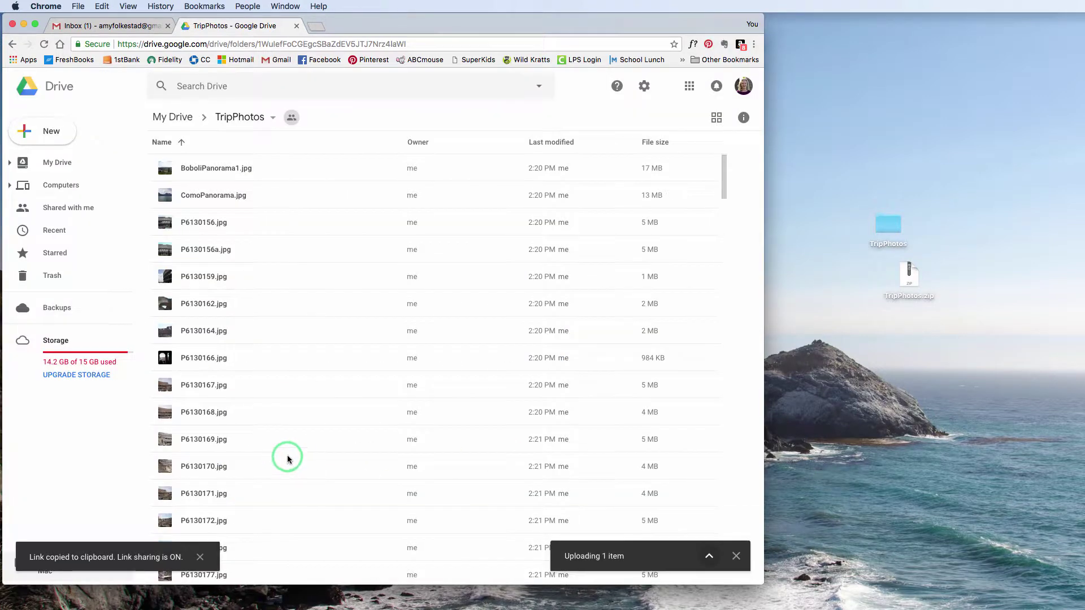
Step: Return to My Drive, tidy the desktop ItalyPhotos.zip icon, and open the storage upgrade plans
left_click(48, 164)
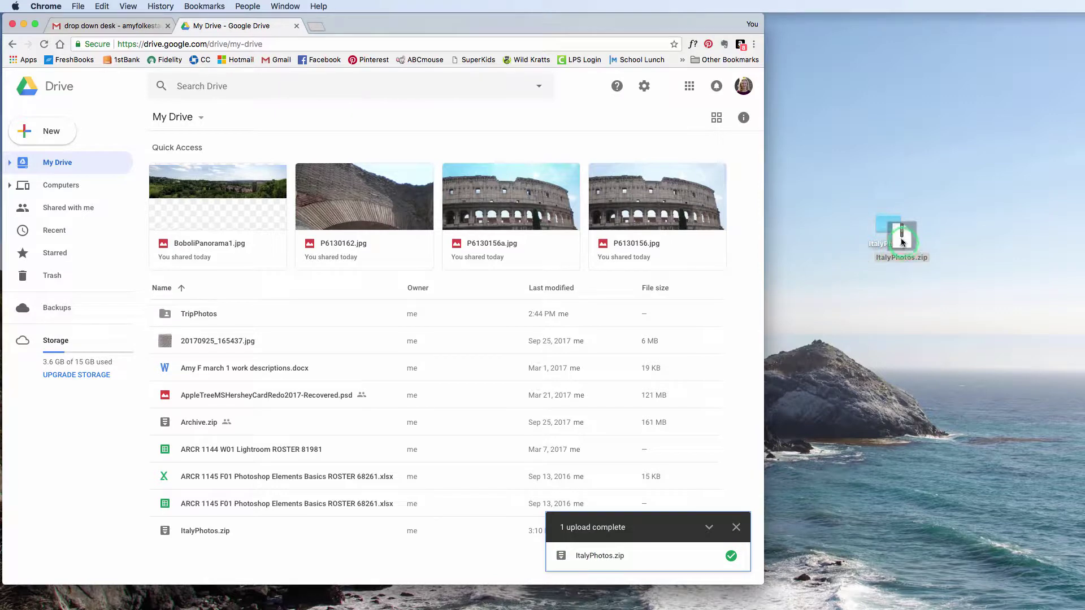
left_click_drag(901, 242, 913, 267)
left_click(894, 257)
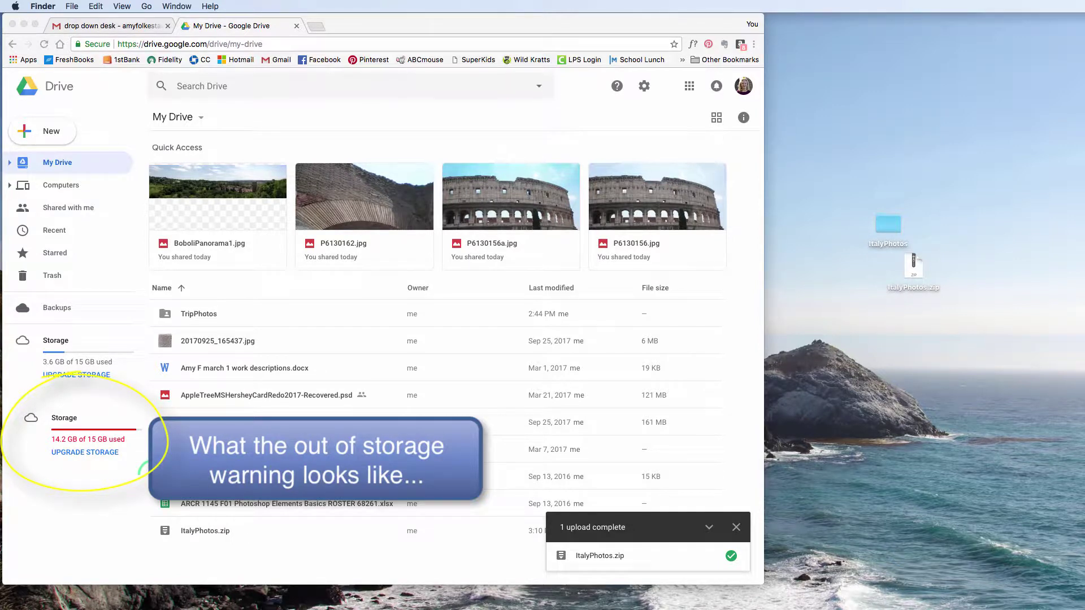
left_click(58, 434)
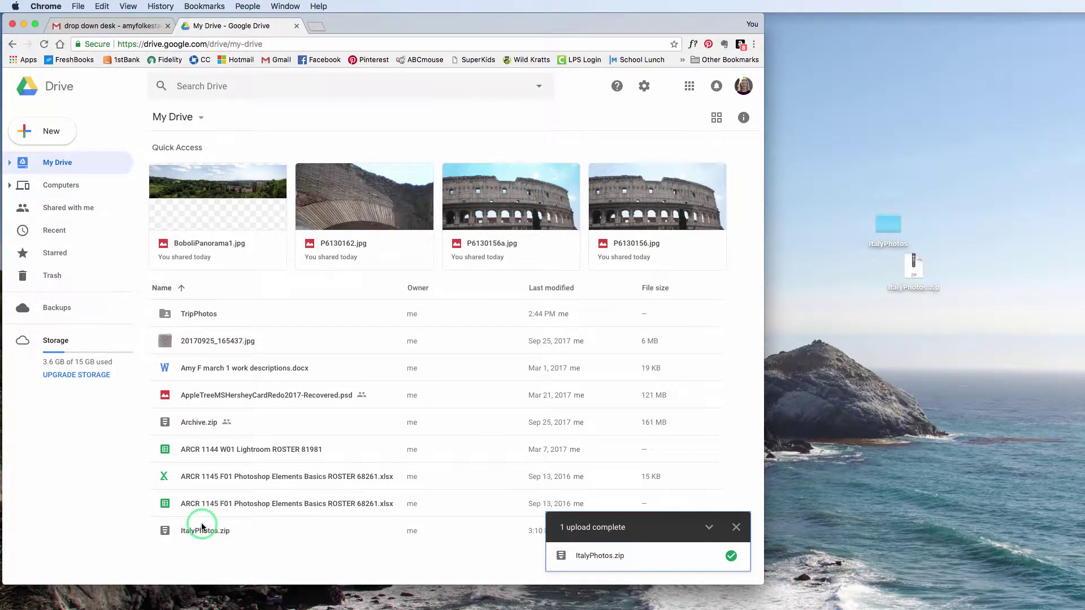
left_click(90, 375)
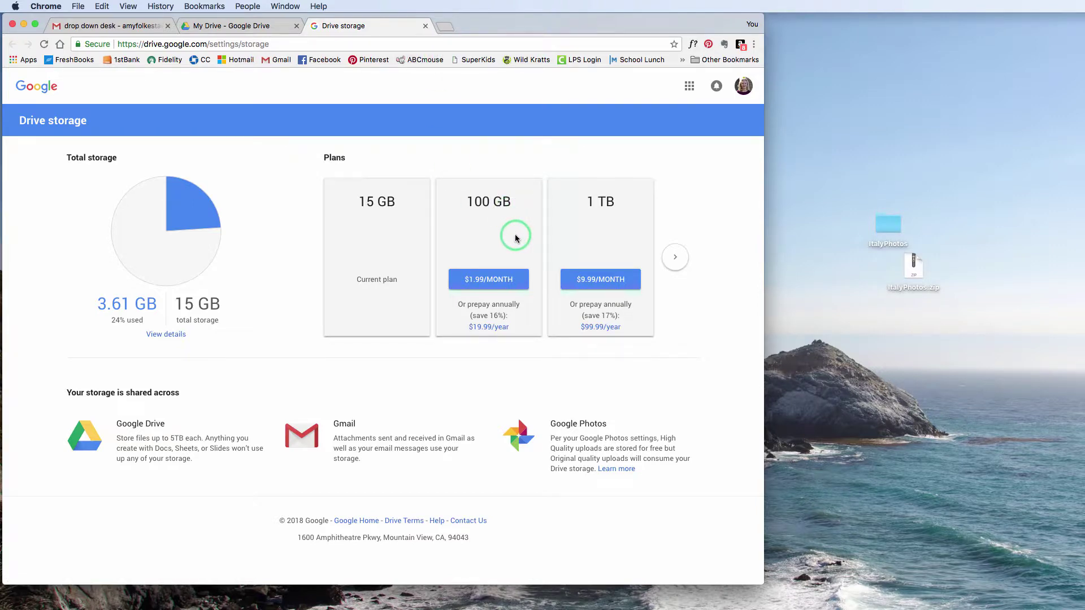
Step: Close the storage tab, then share ItalyPhotos.zip with the contact, noting 'Here are the pictures from our trip to Italy'
left_click(425, 25)
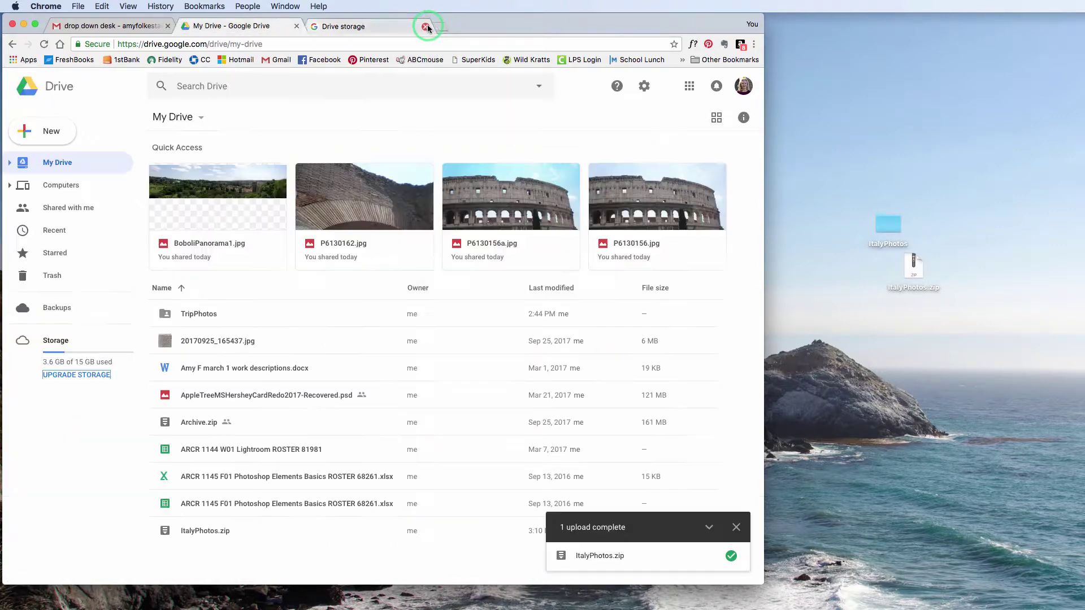
left_click(737, 527)
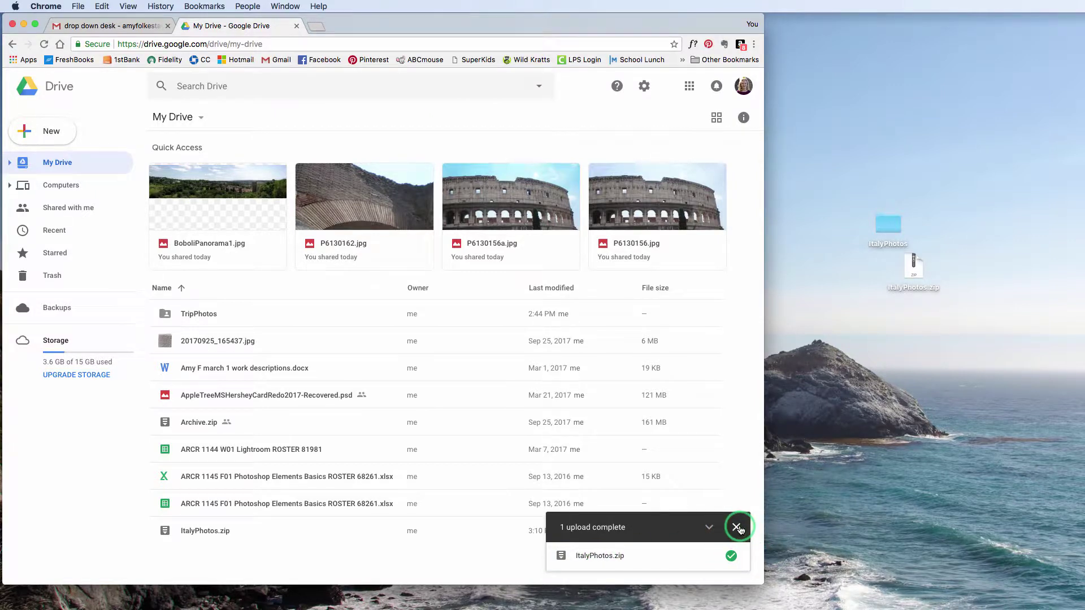
left_click(203, 536)
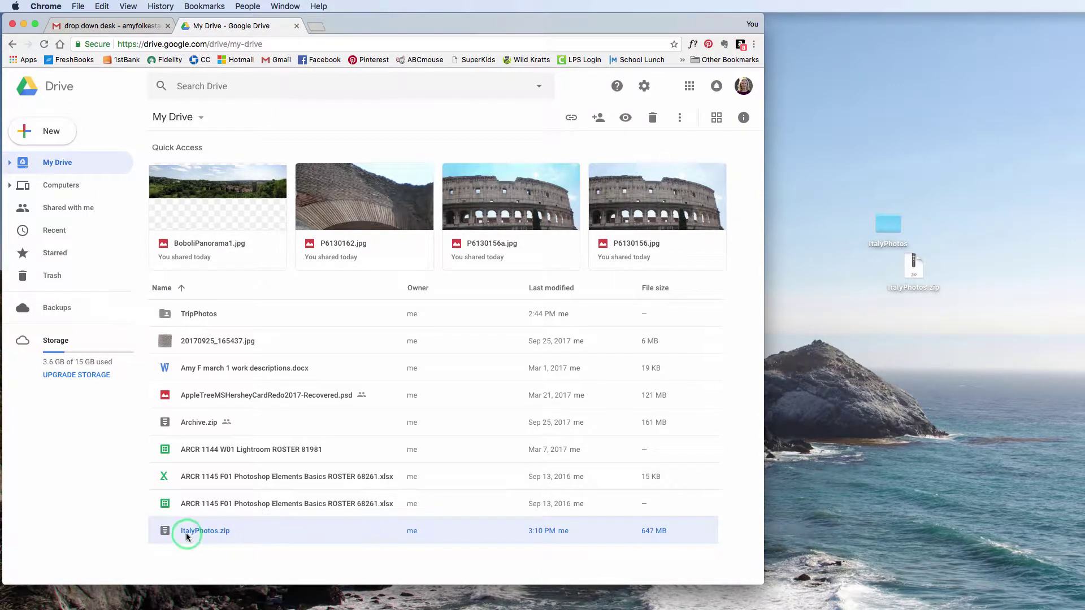
right_click(214, 532)
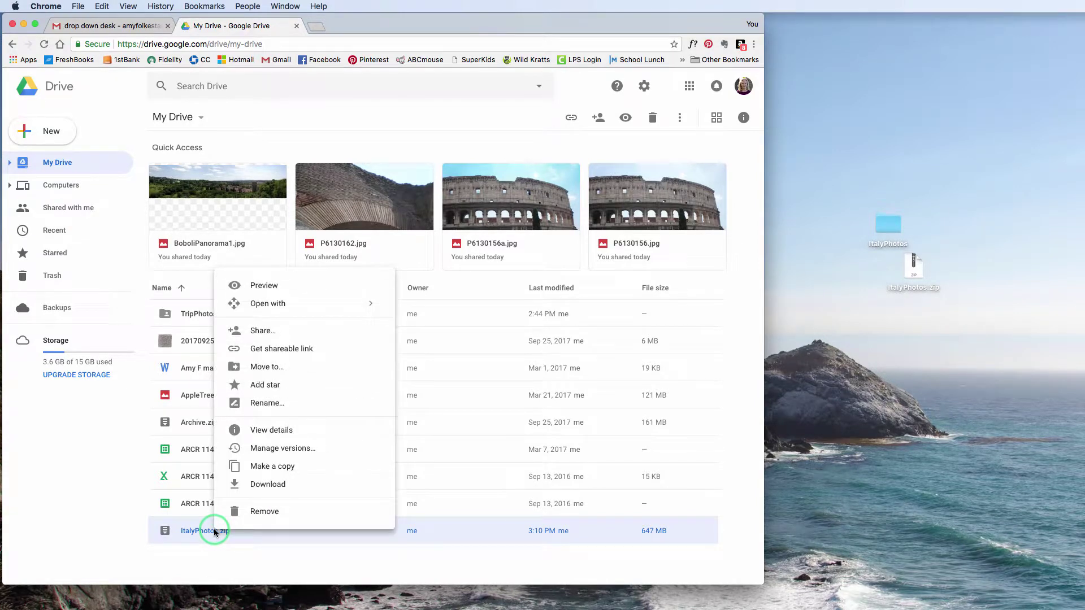
left_click(280, 340)
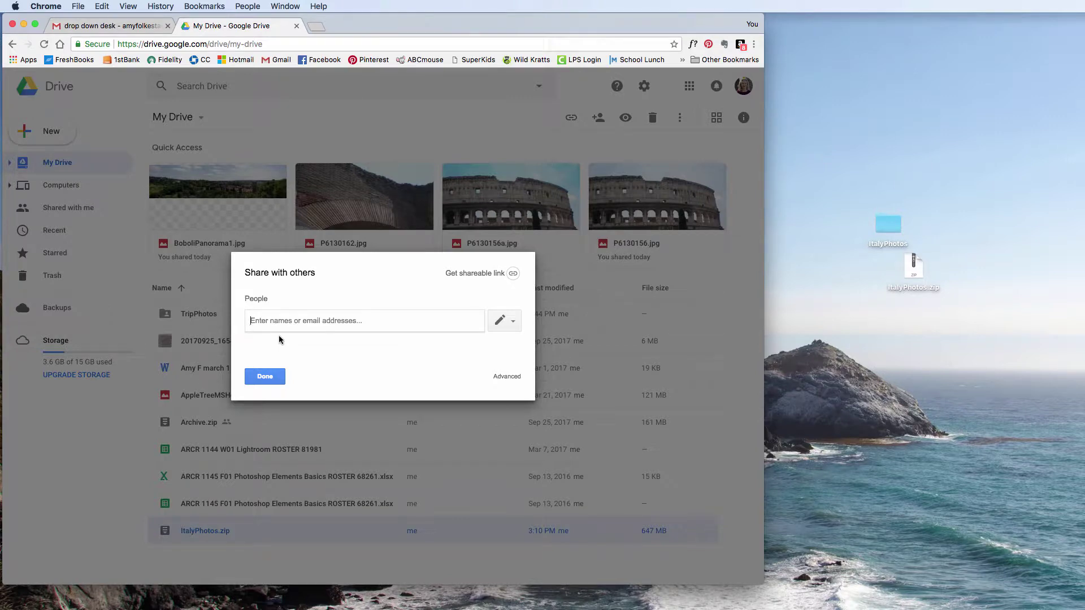
type("bec")
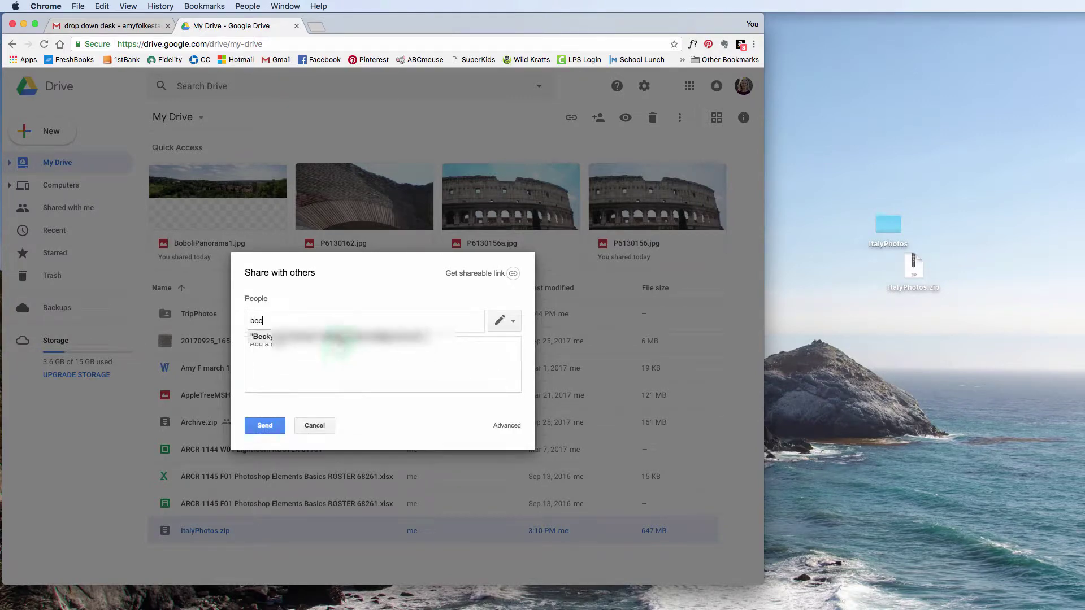
left_click(334, 341)
type("Here are the pictures from our trip to Italy")
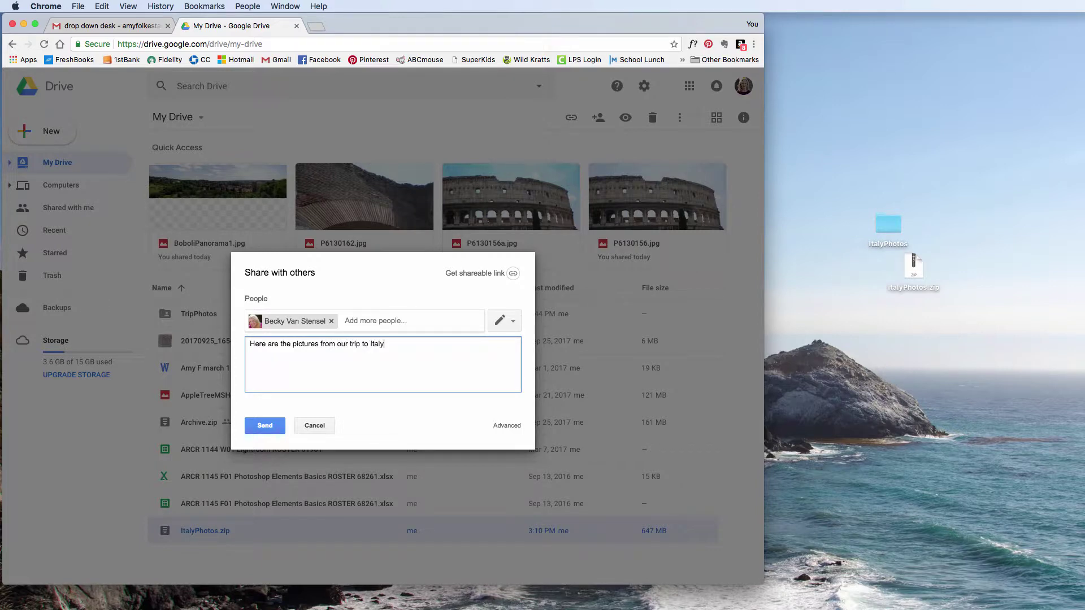
left_click(282, 424)
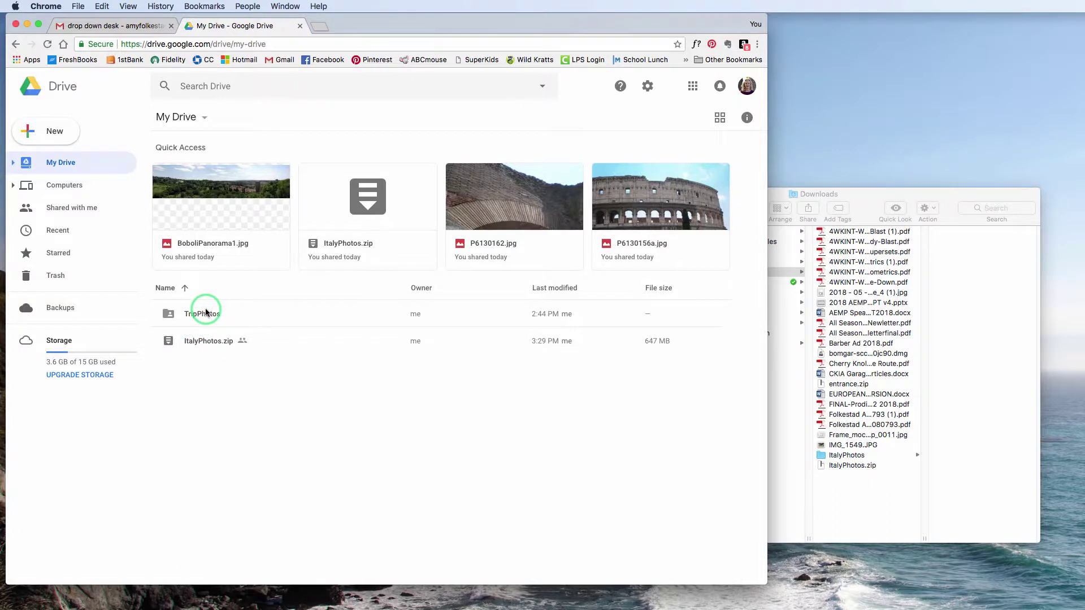
Step: Preview ItalyPhotos.zip from My Drive to see the ItalyPhotos folder inside it
left_click(203, 341)
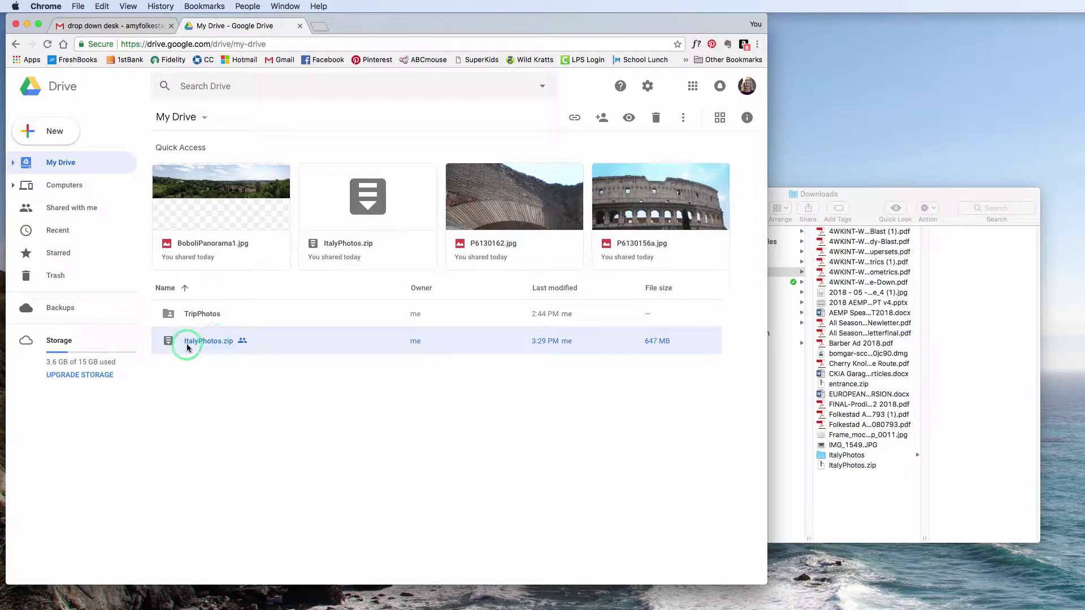
double_click(218, 342)
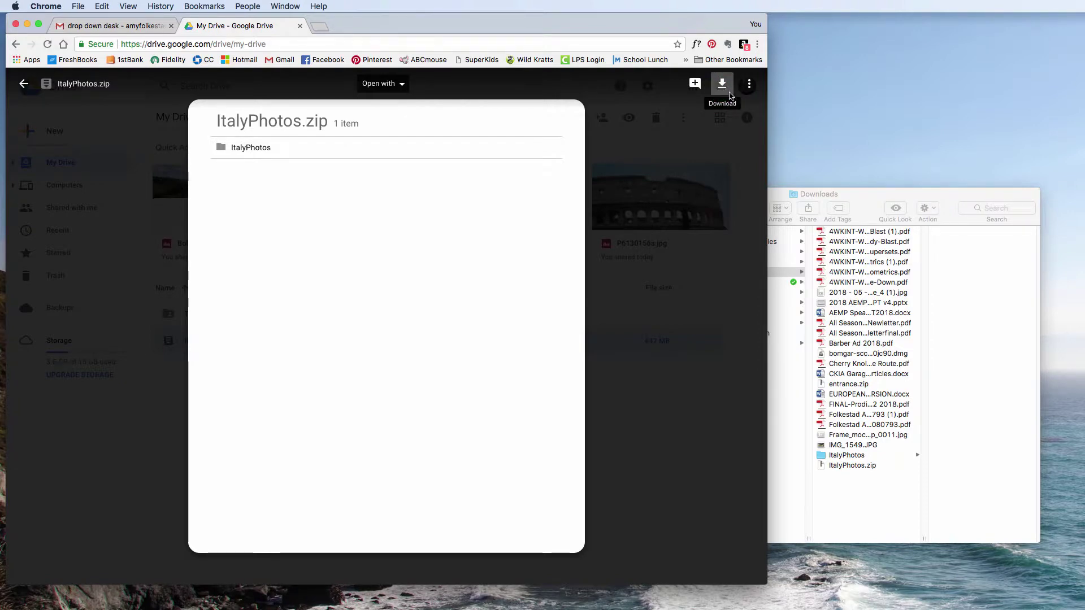
Step: In Finder's Downloads, inspect ItalyPhotos.zip and the JPG photos in the ItalyPhotos folder
left_click_drag(874, 199, 852, 141)
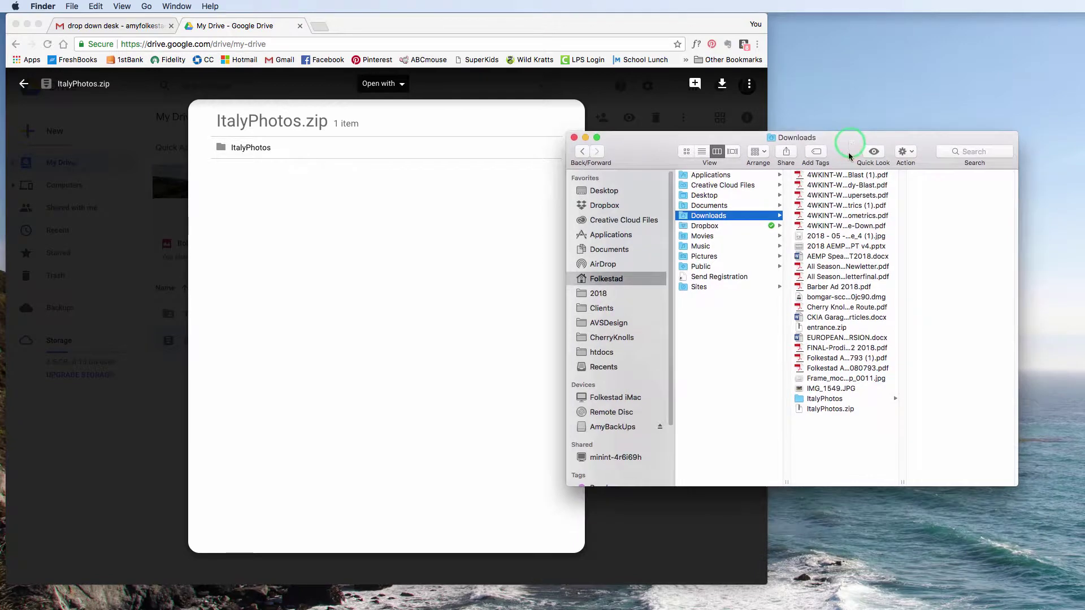
left_click(819, 409)
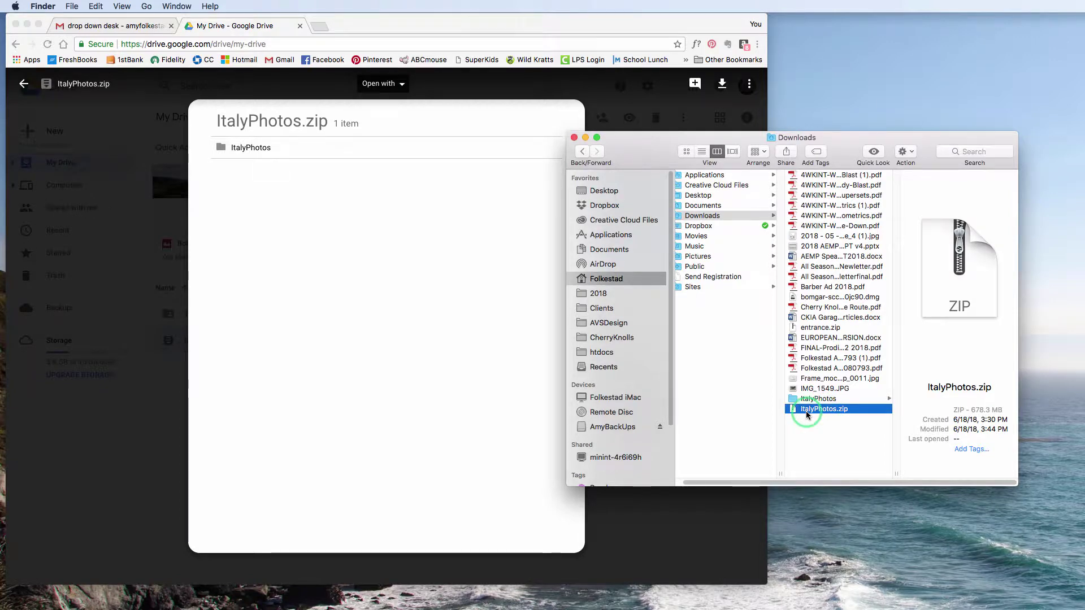
left_click(810, 399)
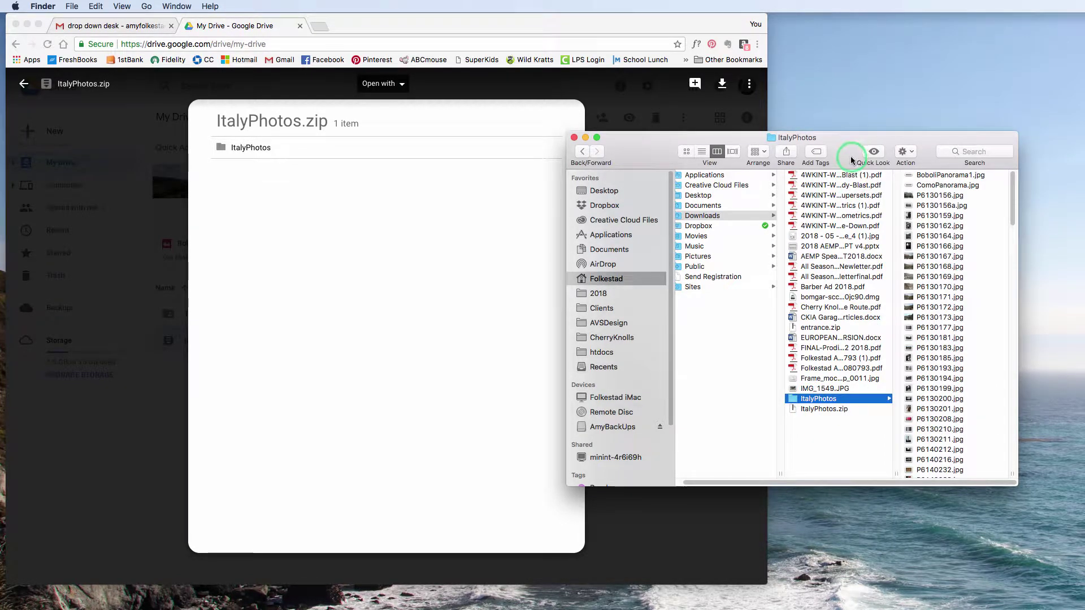
Step: Try copying the ItalyPhotos folder to the desktop, stop the replace, and close Finder
left_click_drag(853, 159, 688, 112)
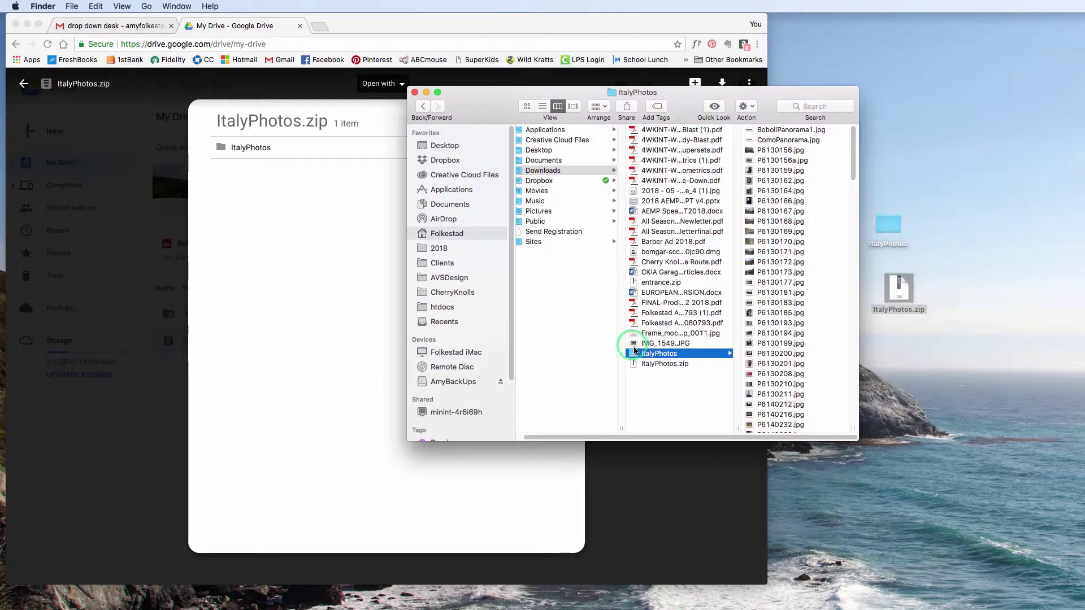
left_click_drag(633, 358, 931, 218)
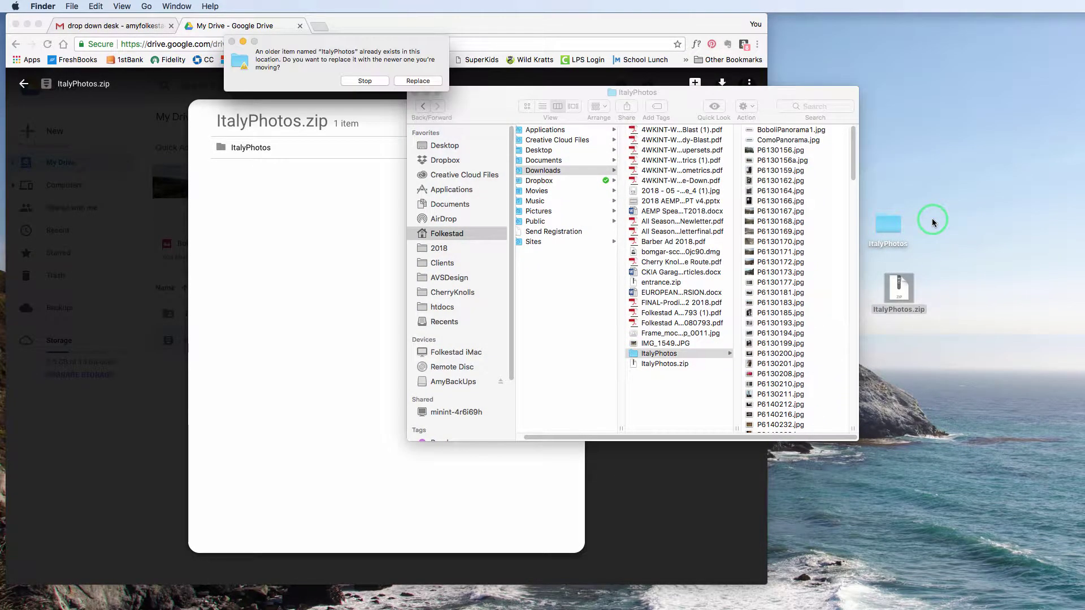
left_click(376, 81)
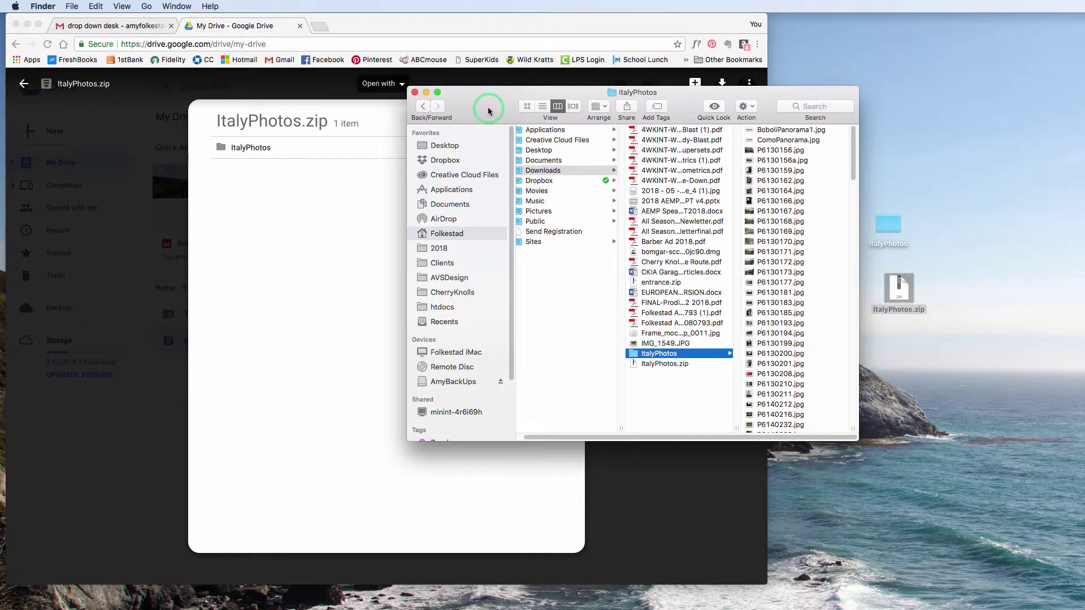
left_click_drag(487, 106, 626, 107)
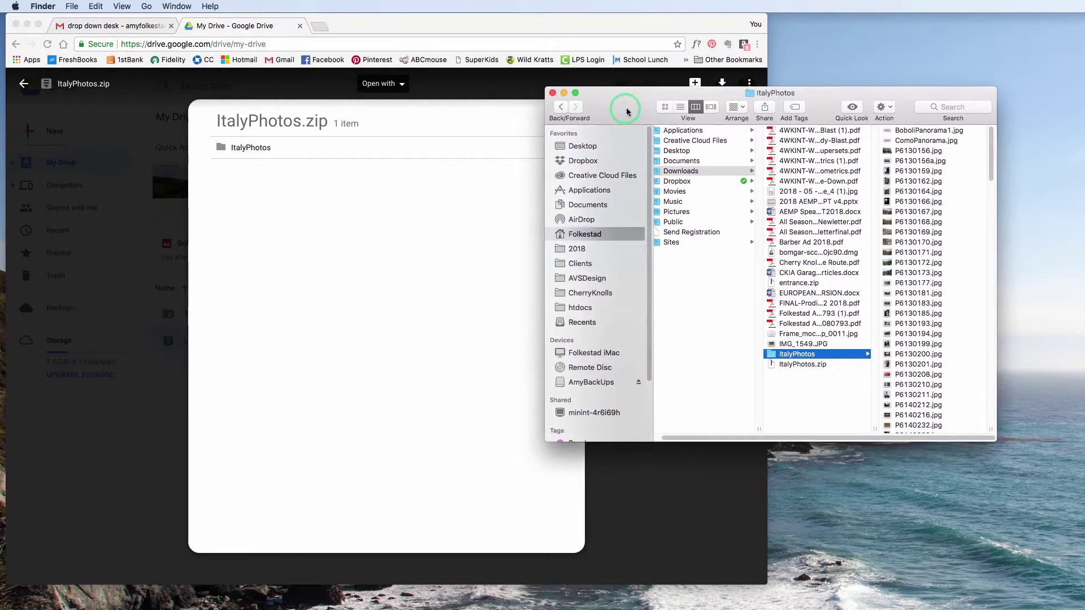
left_click(553, 93)
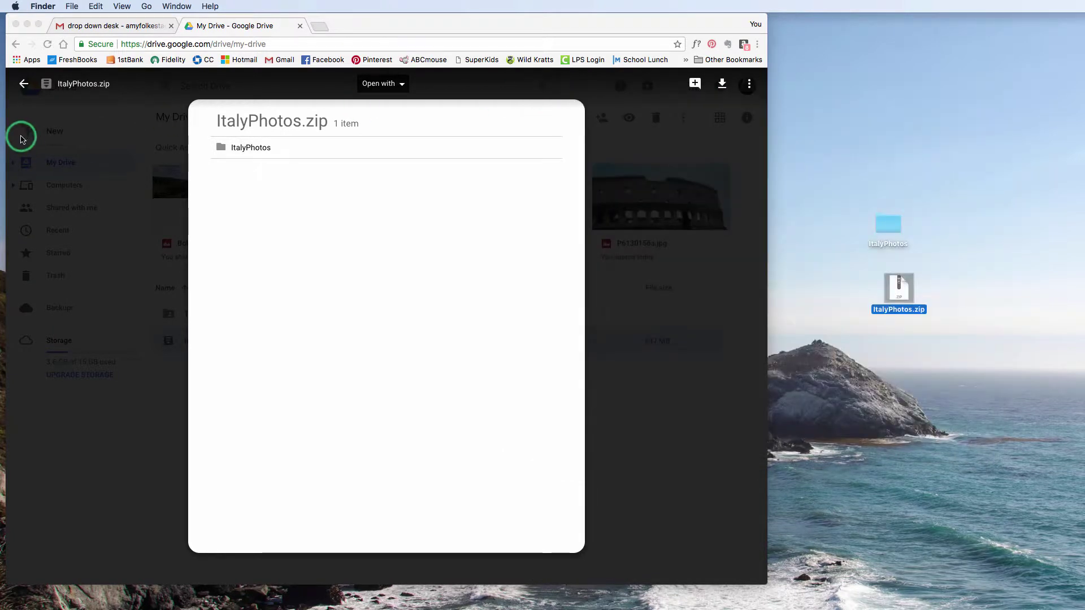
left_click(25, 85)
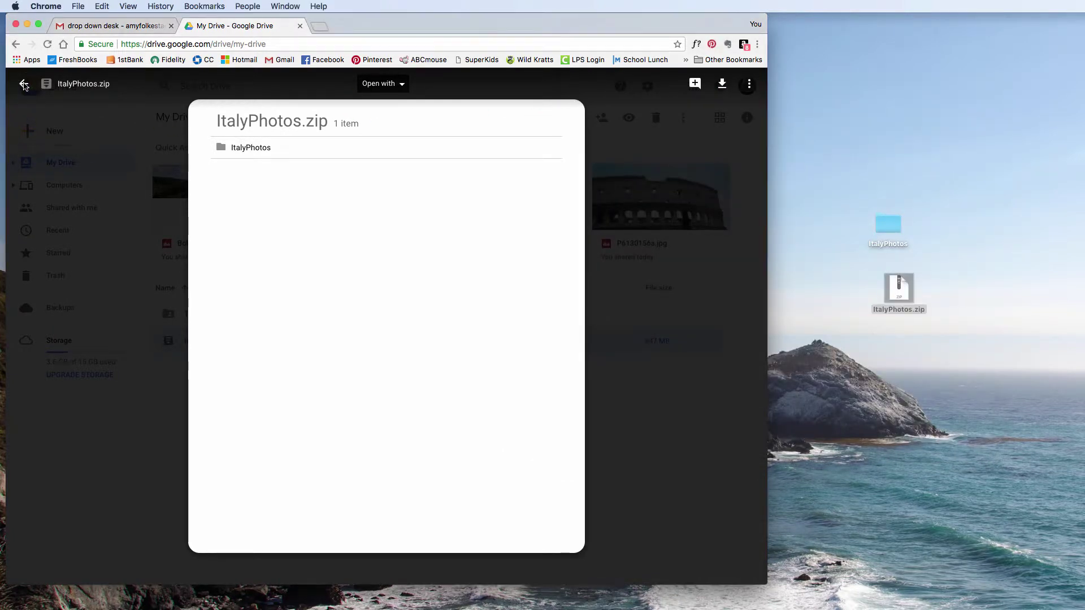
Step: Close the zip preview and open the TripPhotos folder from My Drive
left_click(24, 85)
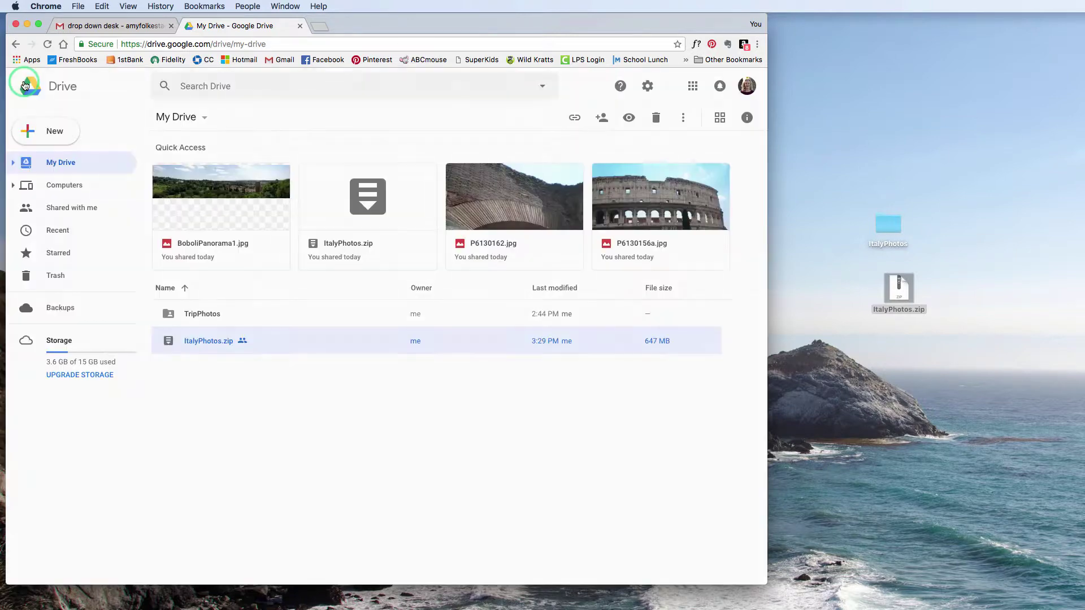
left_click(124, 321)
double_click(209, 314)
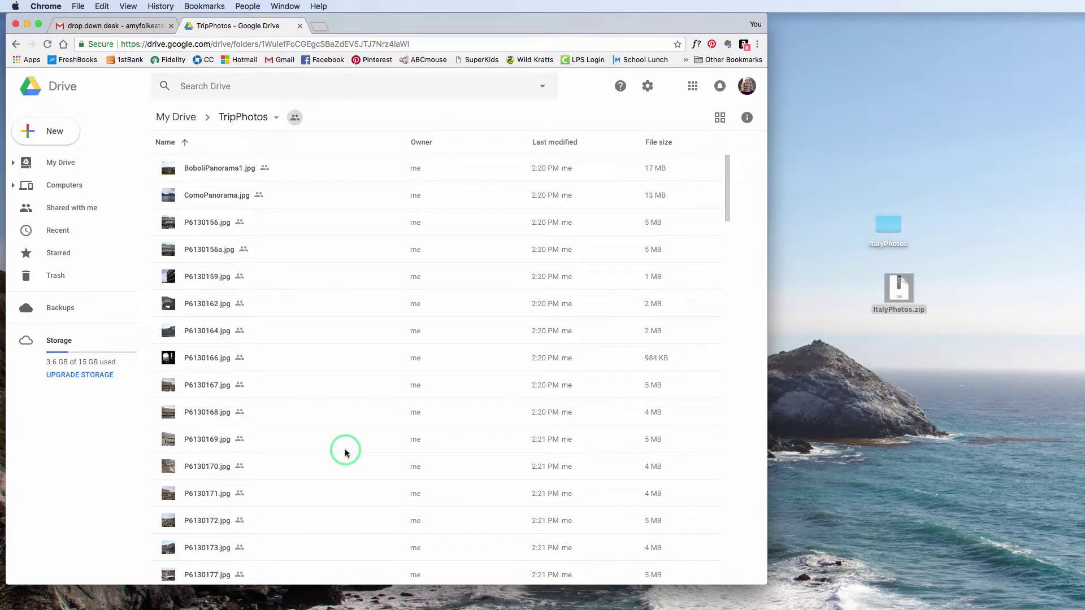
scroll(259, 241, "down", 10)
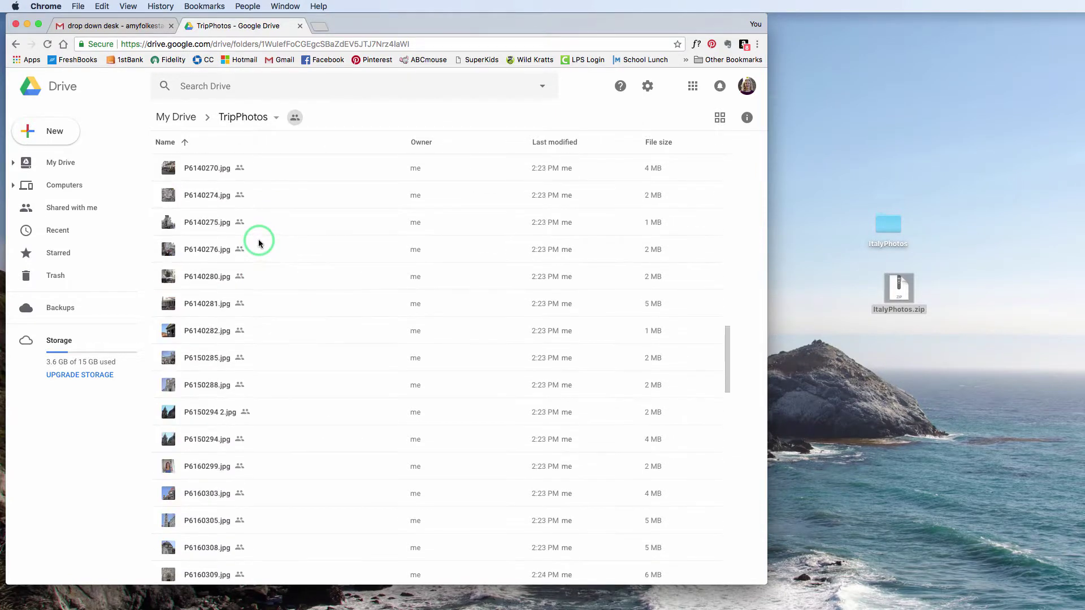
scroll(259, 240, "up", 10)
Step: Show the TripPhotos photos as thumbnails and select BoboliPanorama1.jpg
left_click(720, 118)
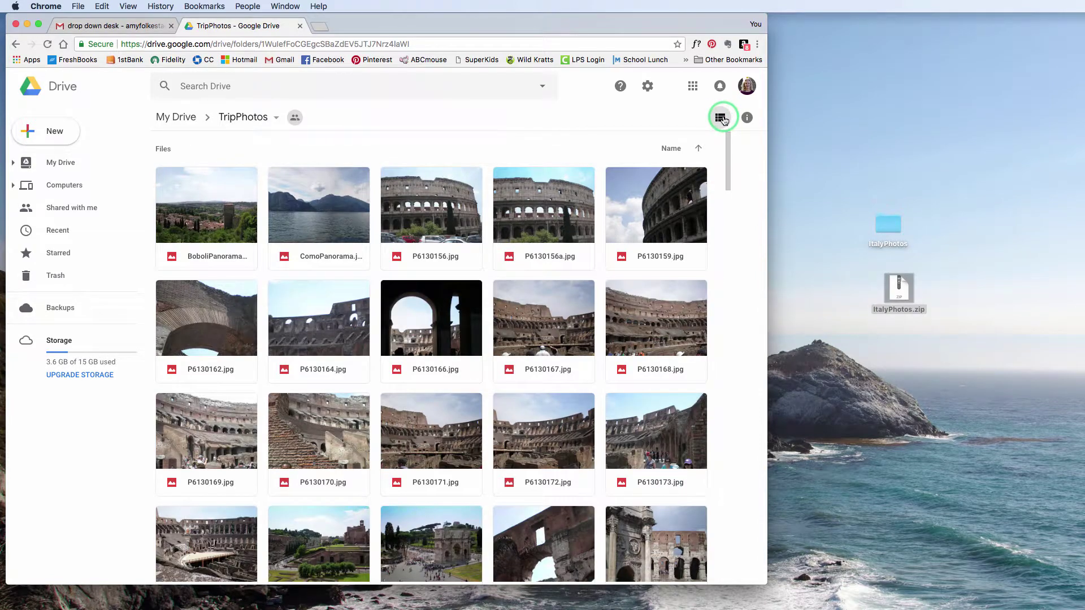
left_click(720, 118)
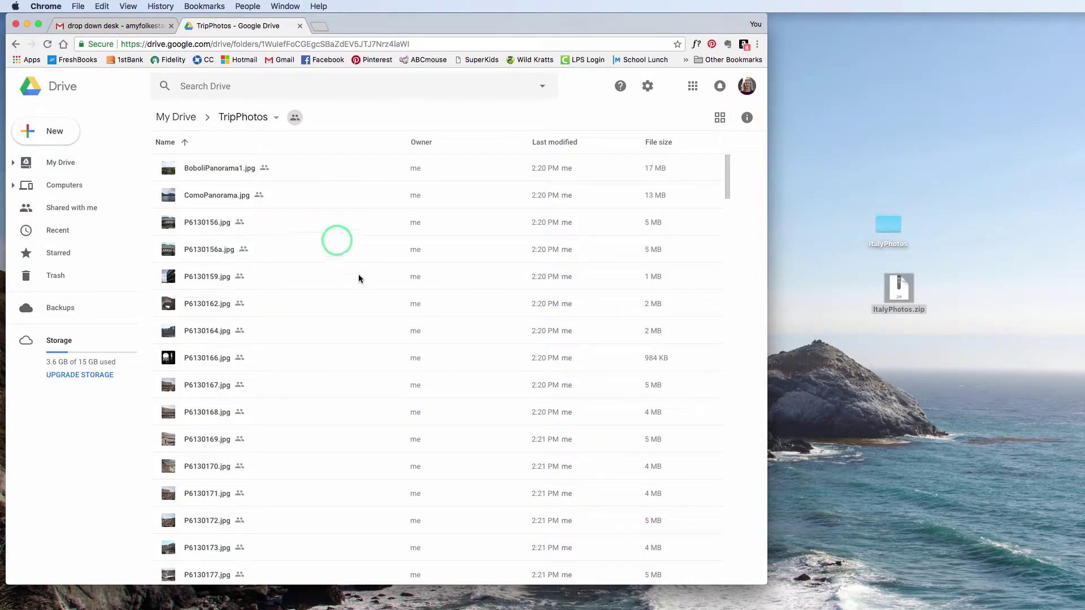
left_click(720, 118)
scroll(678, 218, "down", 15)
left_click(454, 126)
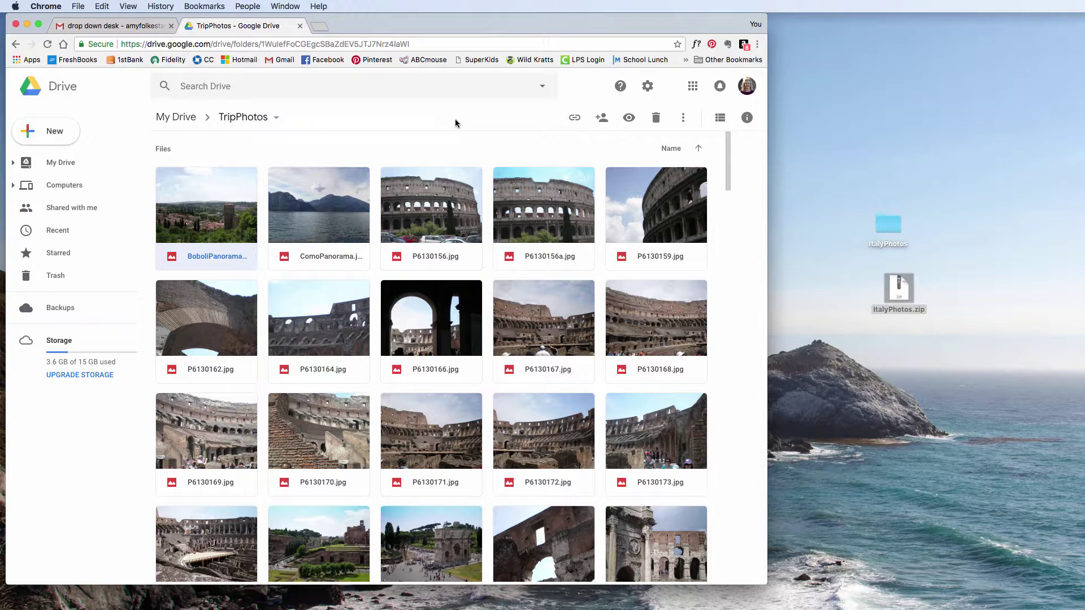
Step: Start downloading the whole TripPhotos folder, then cancel that download
left_click(277, 118)
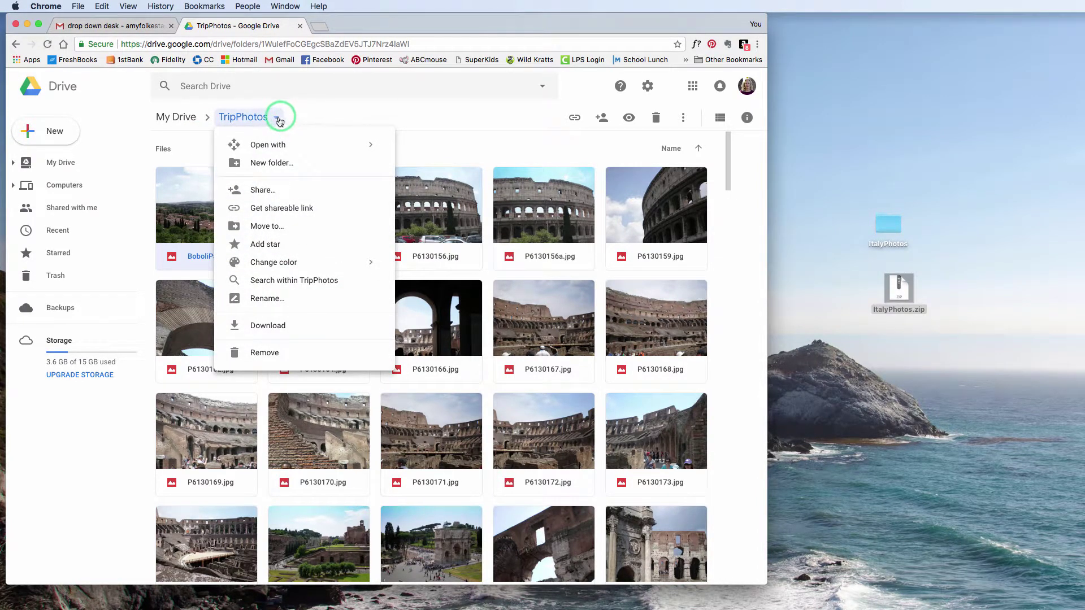
left_click(273, 326)
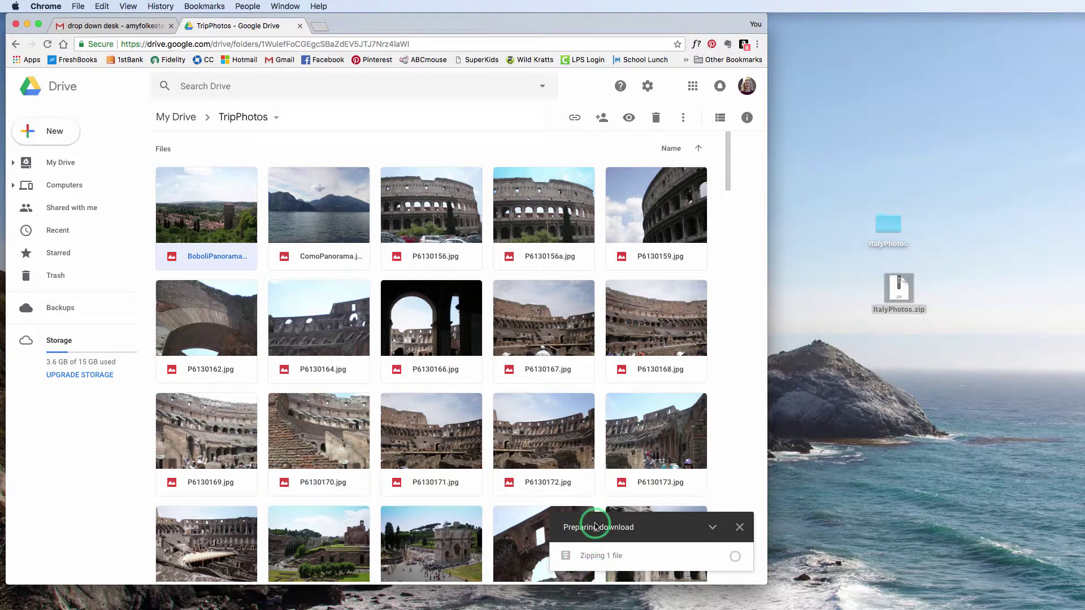
left_click(739, 527)
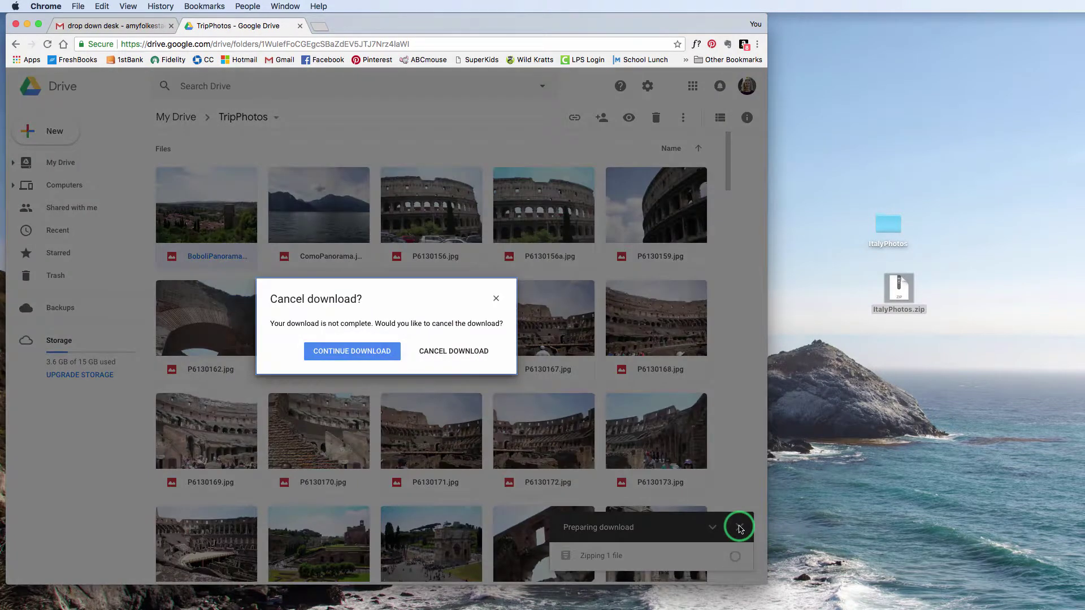
left_click(446, 351)
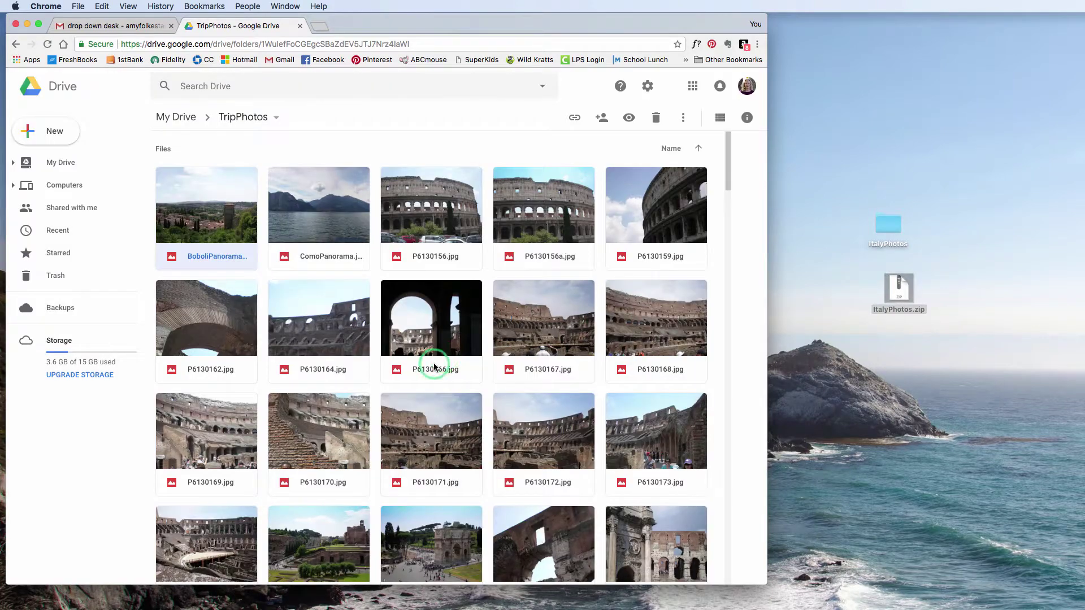
Step: Preview and download P6140238.jpg, then show the downloaded photo in Finder
scroll(363, 316, "down", 3)
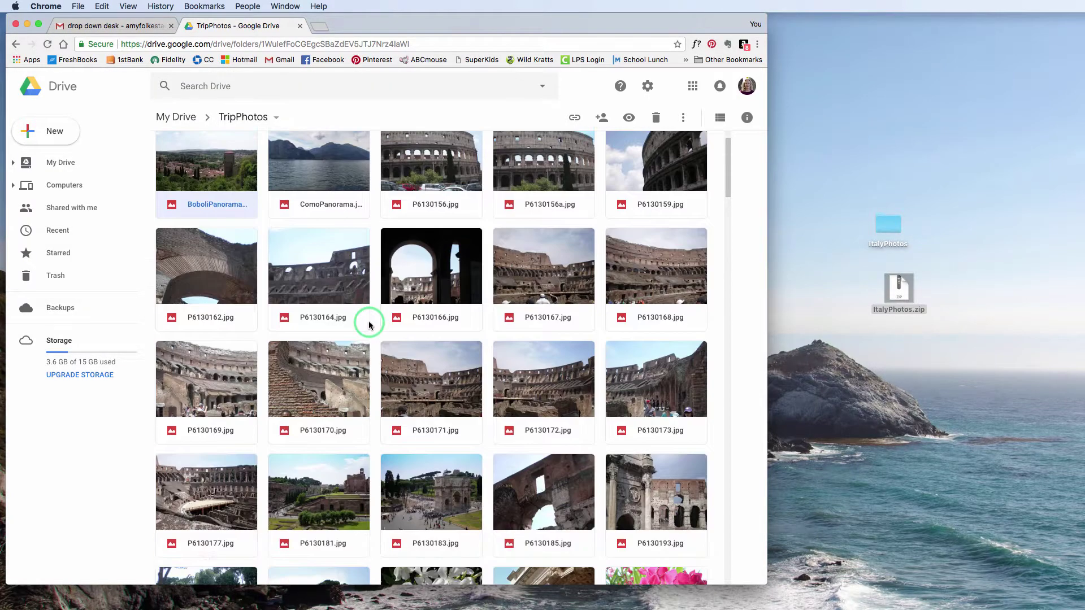
scroll(368, 317, "up", 3)
scroll(319, 336, "down", 8)
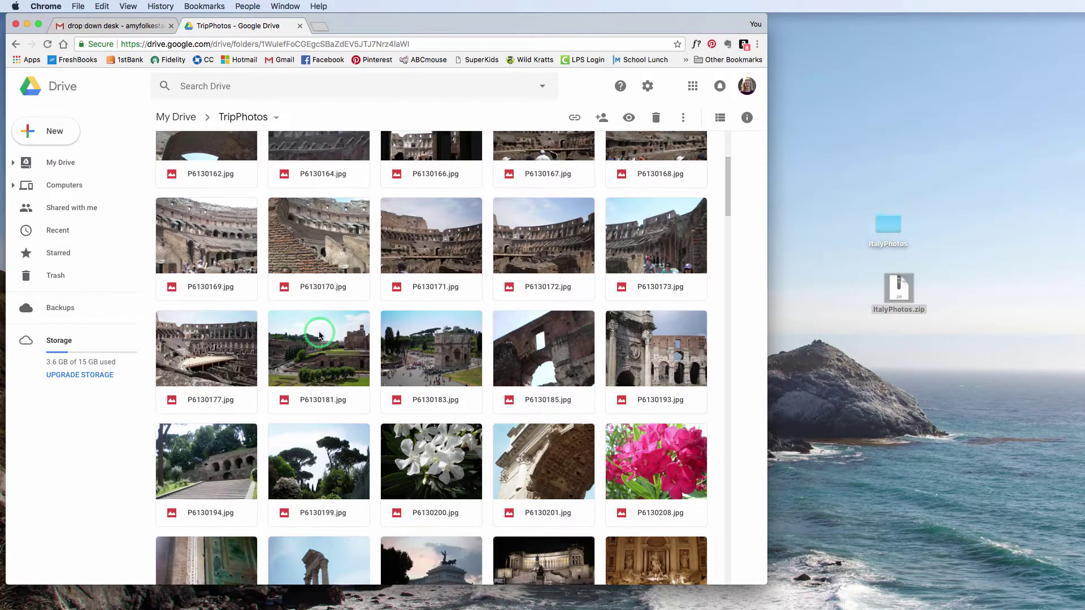
left_click(426, 459)
double_click(427, 459)
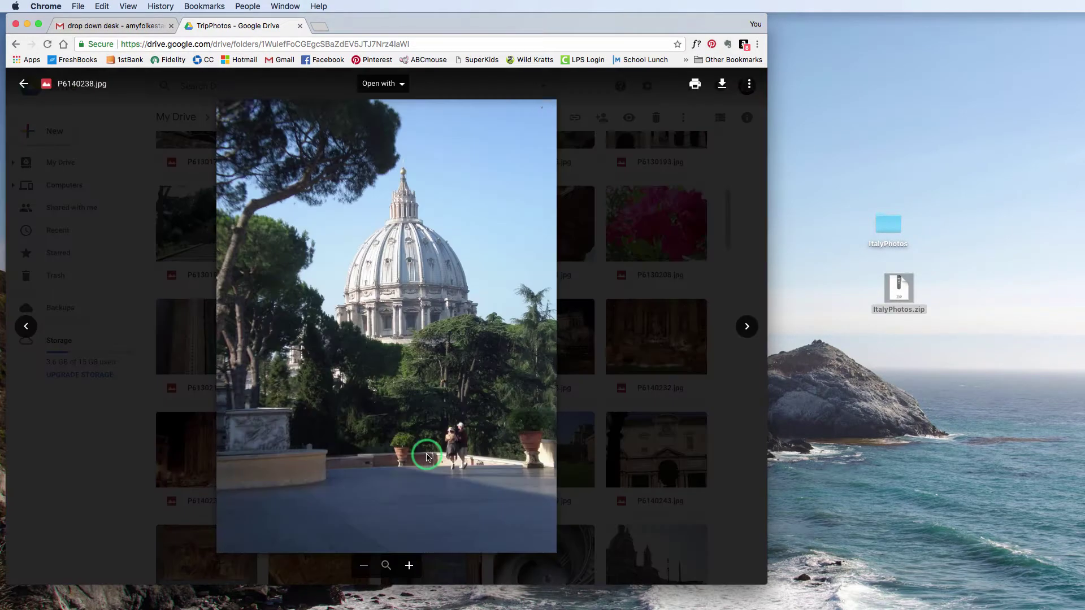
left_click(722, 85)
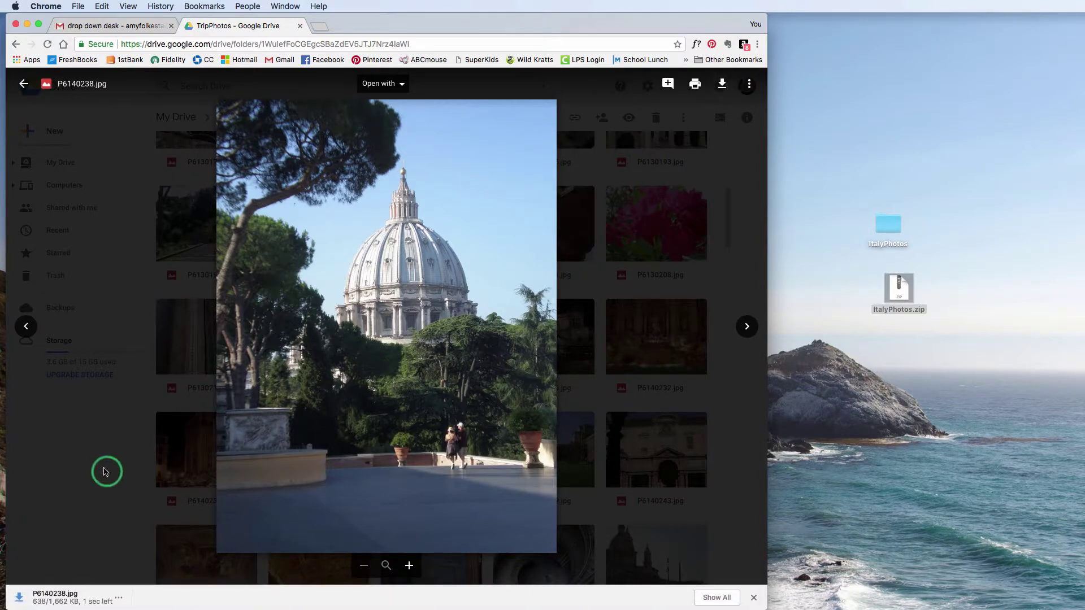
left_click(131, 599)
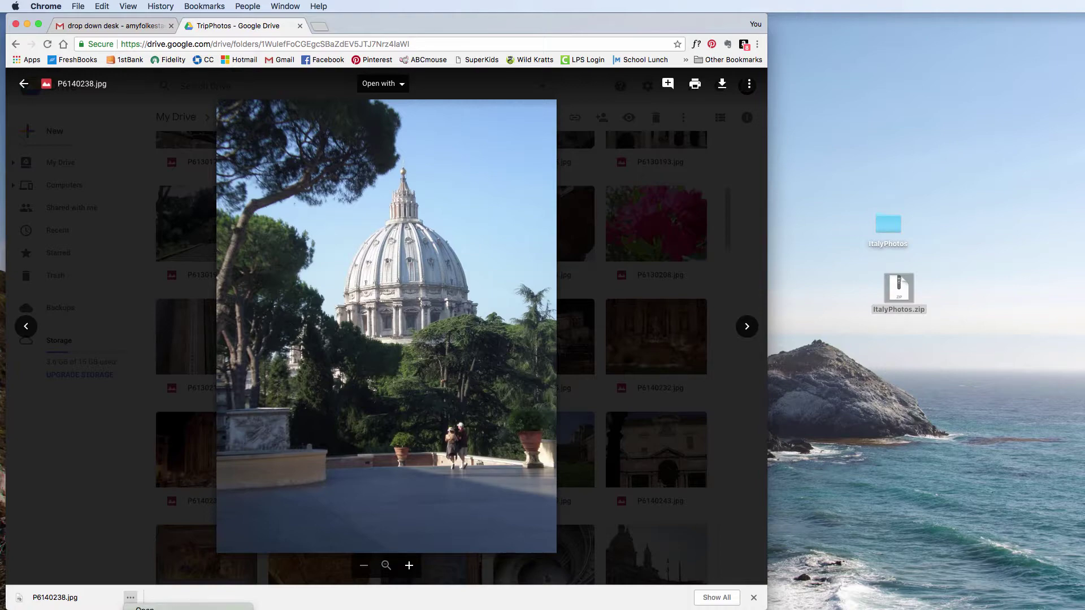
left_click(144, 607)
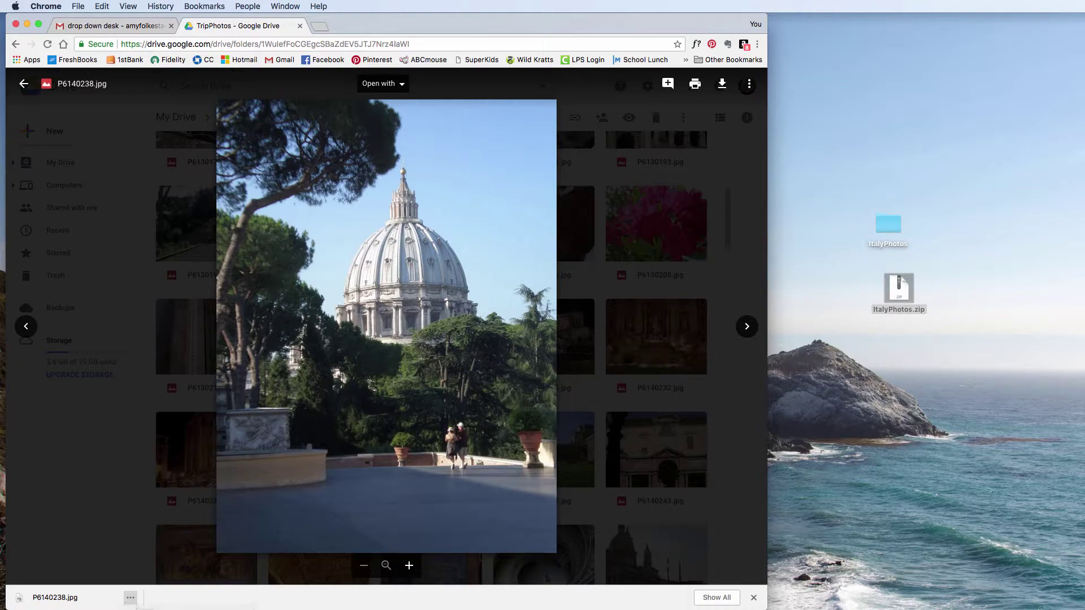
Step: Move P6140238.jpg from Downloads onto the desktop, close the Finder window, and return to Chrome
left_click_drag(873, 28, 606, 26)
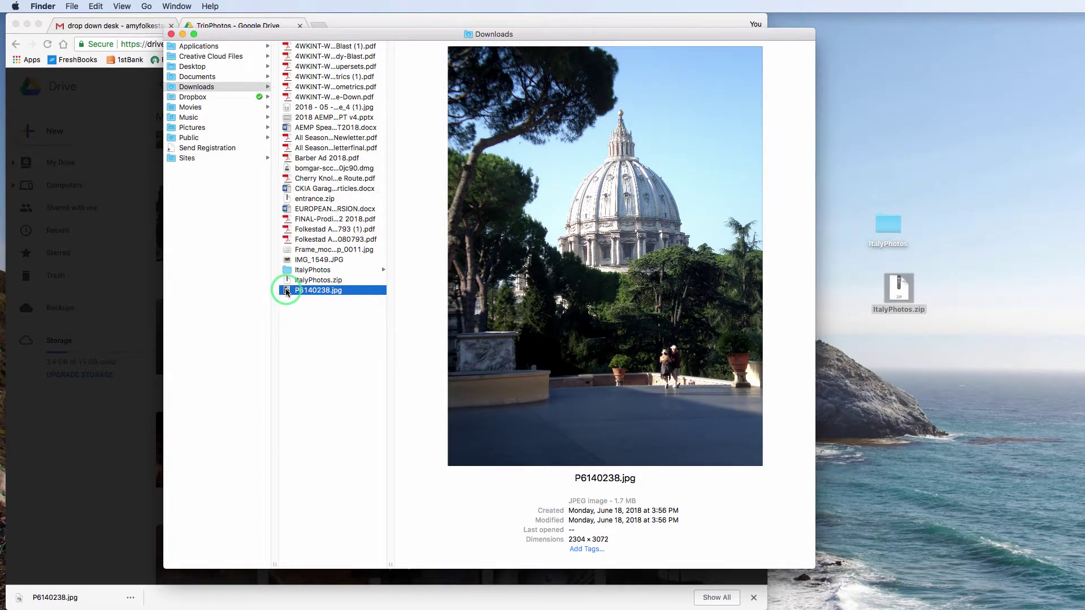
left_click_drag(287, 292, 951, 396)
left_click(171, 34)
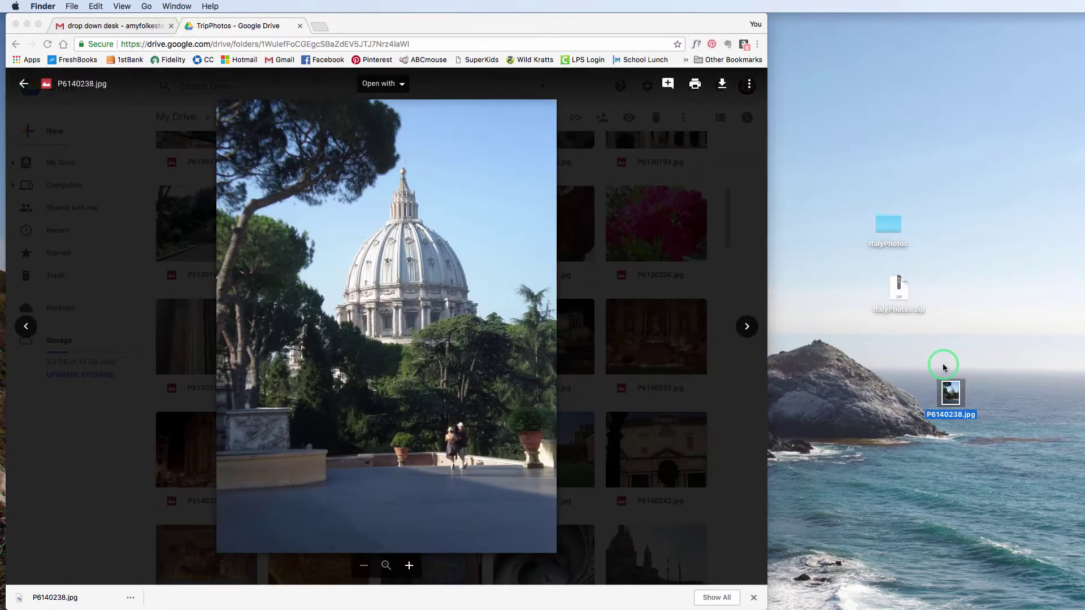
left_click(878, 383)
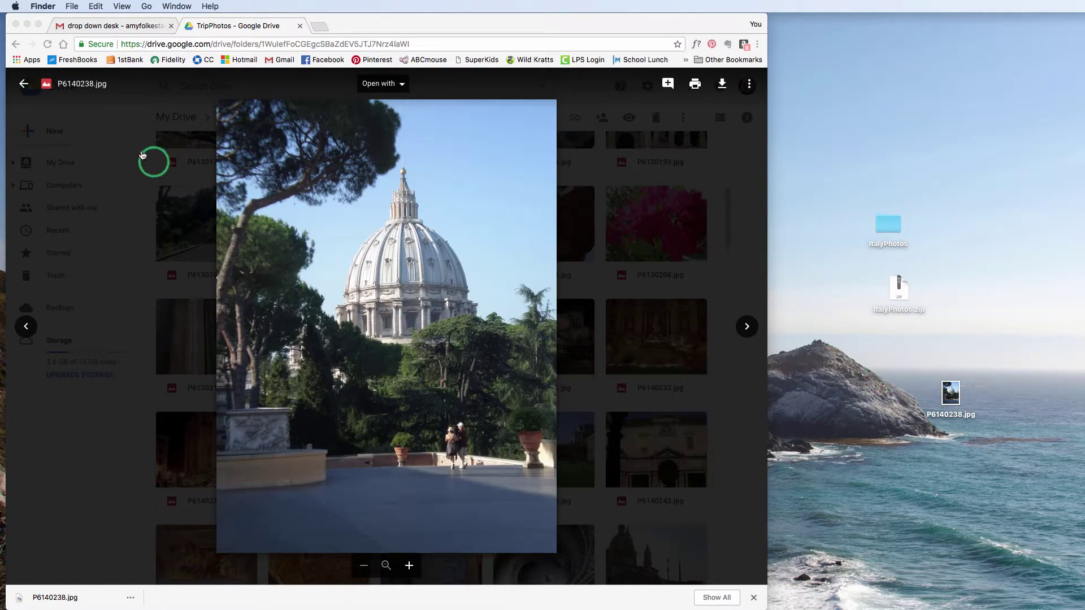
left_click(23, 84)
Step: Close the photo preview, return to the top of My Drive, and open the New menu
left_click(24, 85)
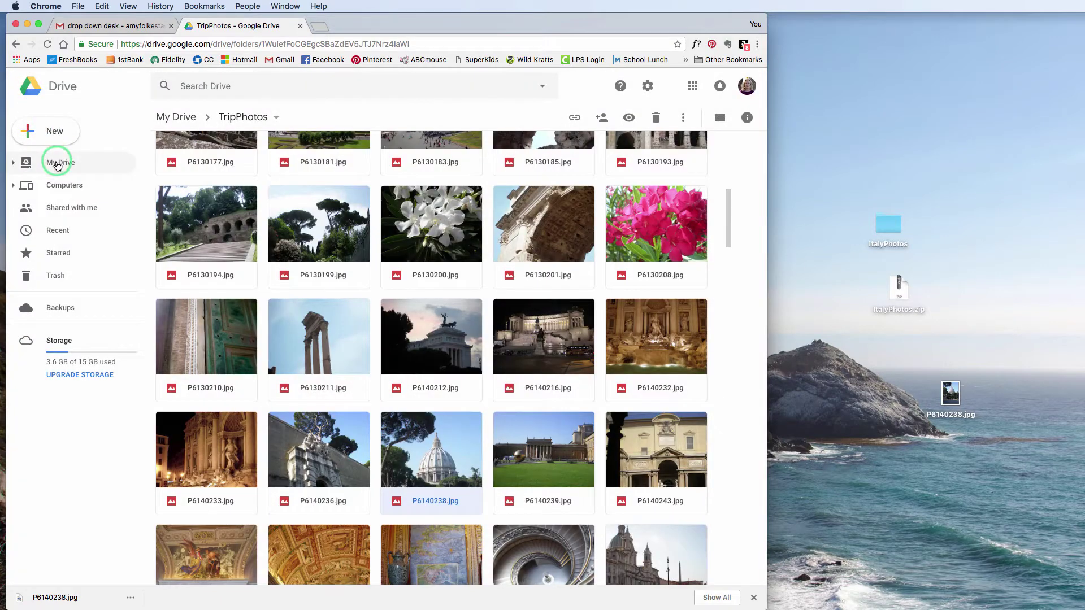
left_click(58, 164)
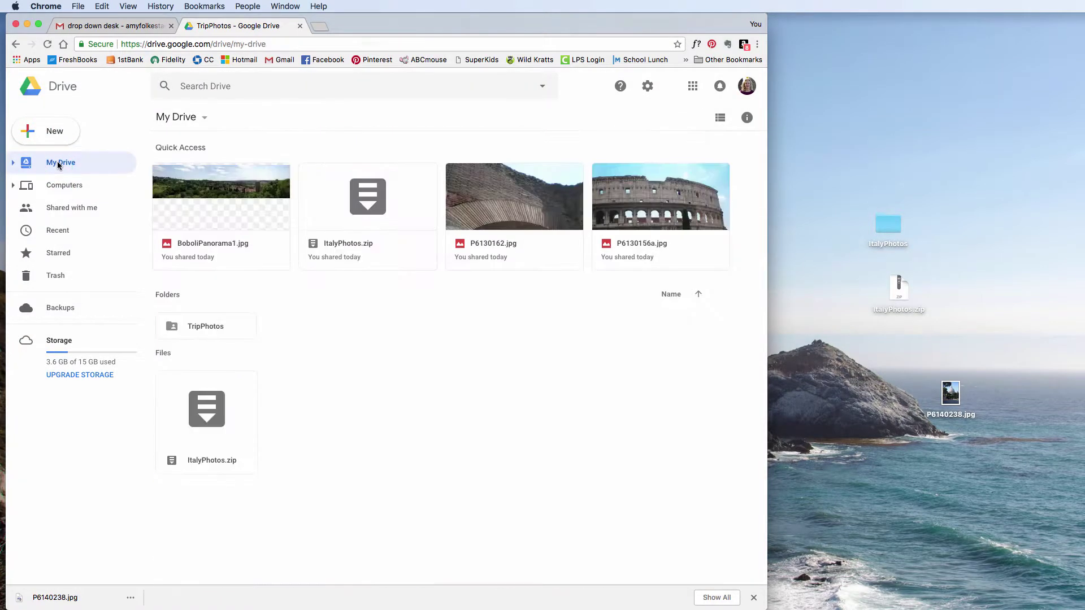
left_click(278, 368)
left_click(206, 331)
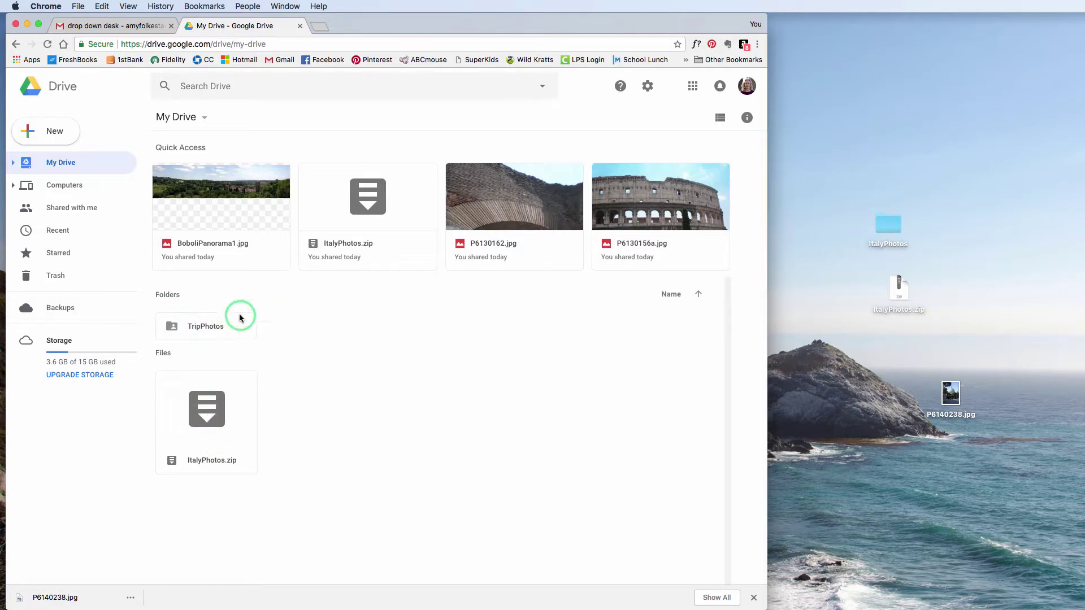
left_click(31, 131)
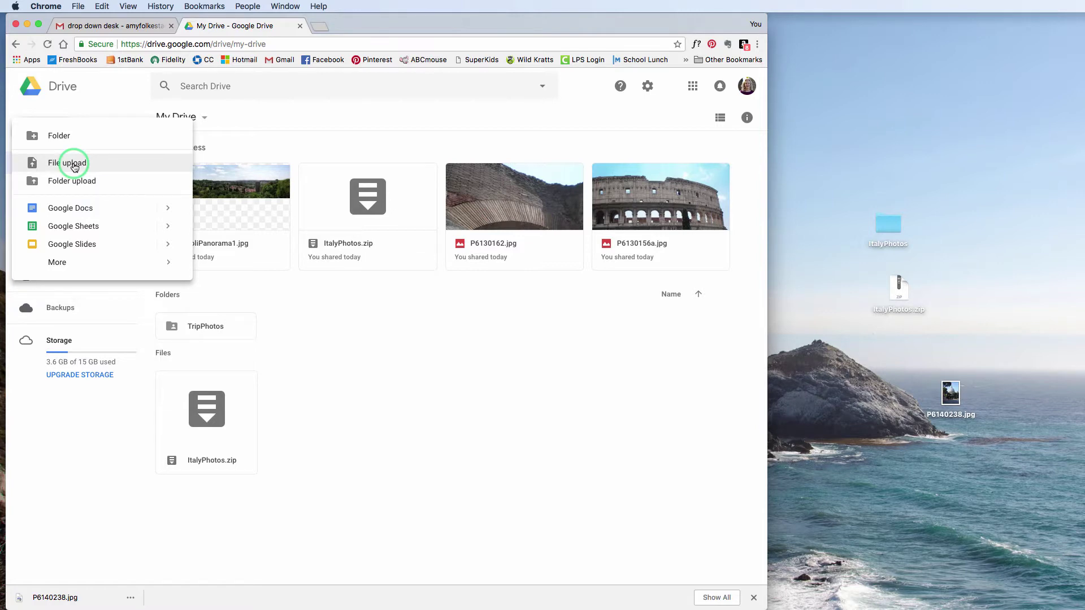
Step: Bring up the desktop ItalyPhotos folder's actions menu and dismiss it without choosing anything
left_click(897, 240)
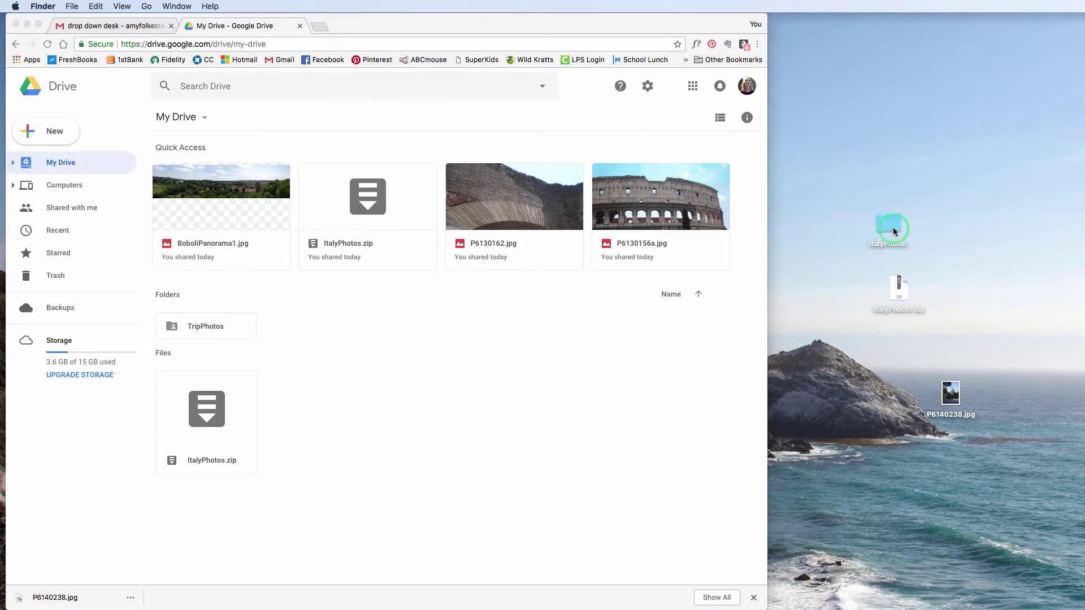
right_click(894, 231)
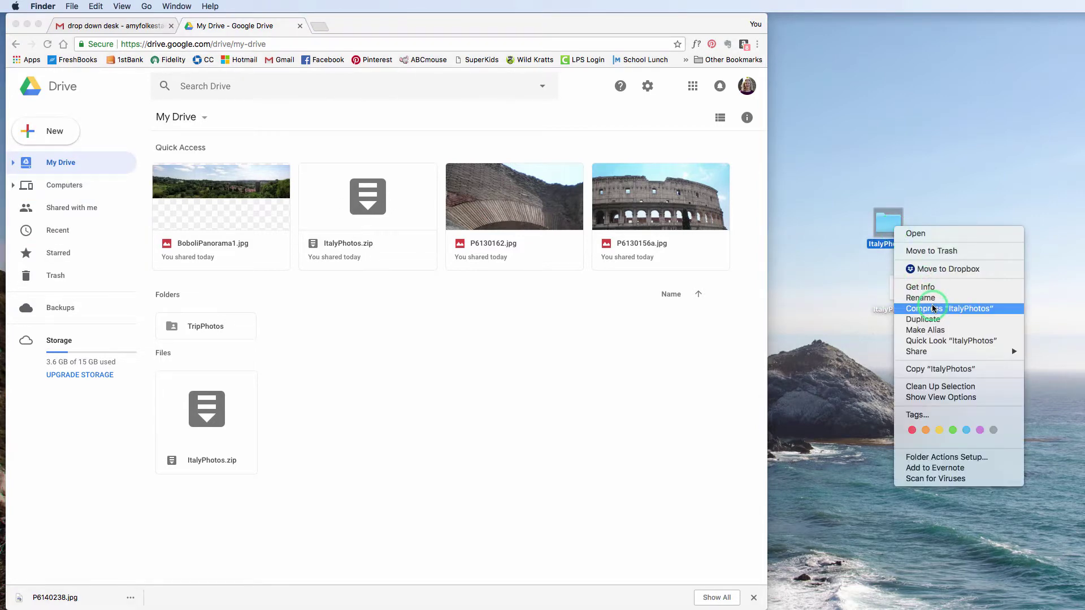
left_click(853, 274)
left_click(678, 354)
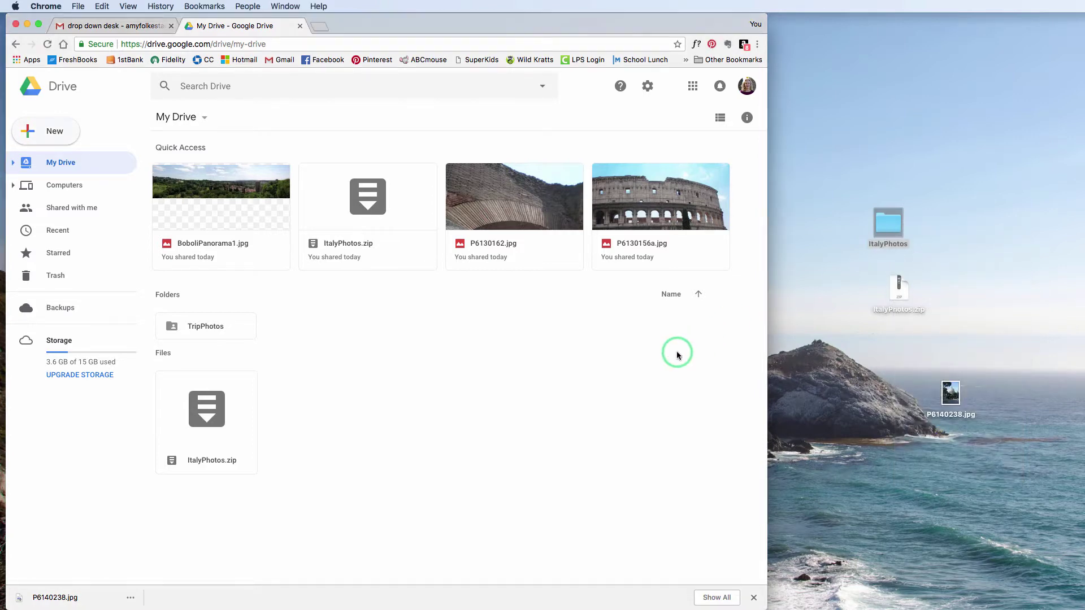
left_click(844, 279)
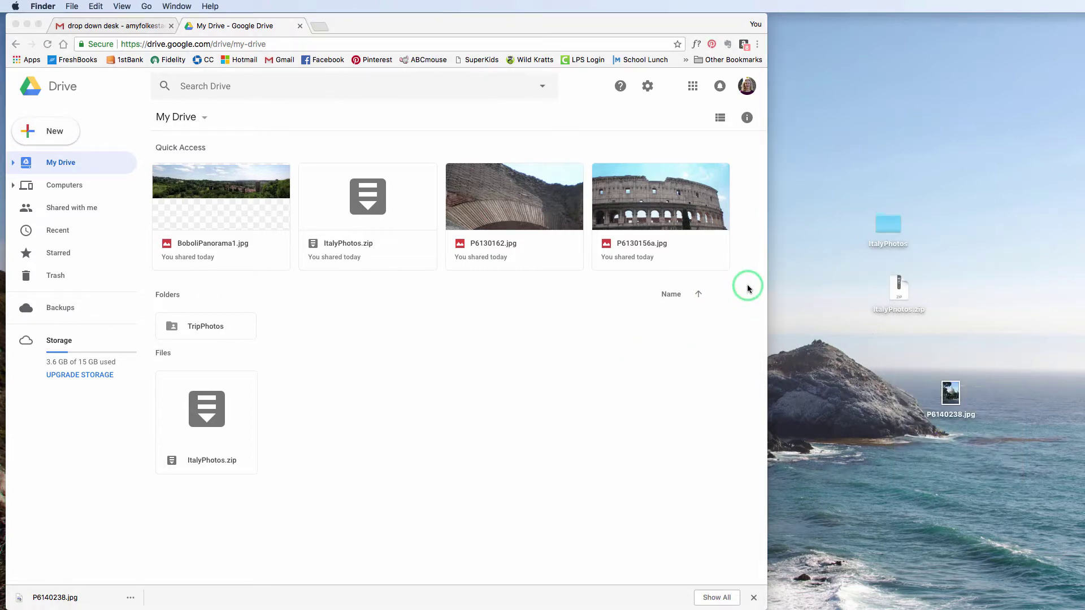
left_click(685, 418)
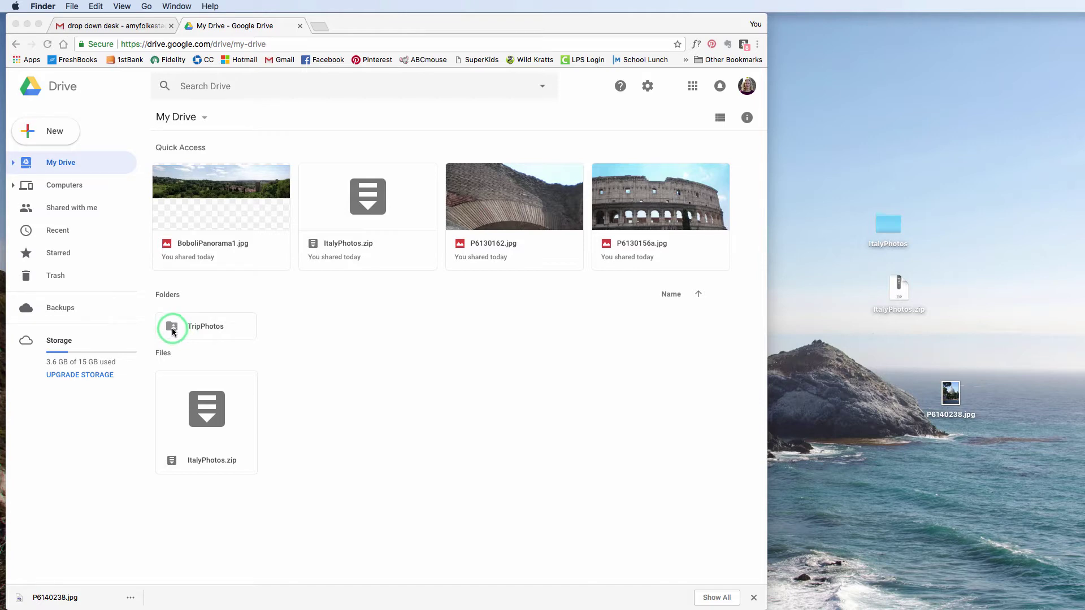
Step: Return to the browser and open the TripPhotos folder
left_click(174, 328)
left_click(174, 330)
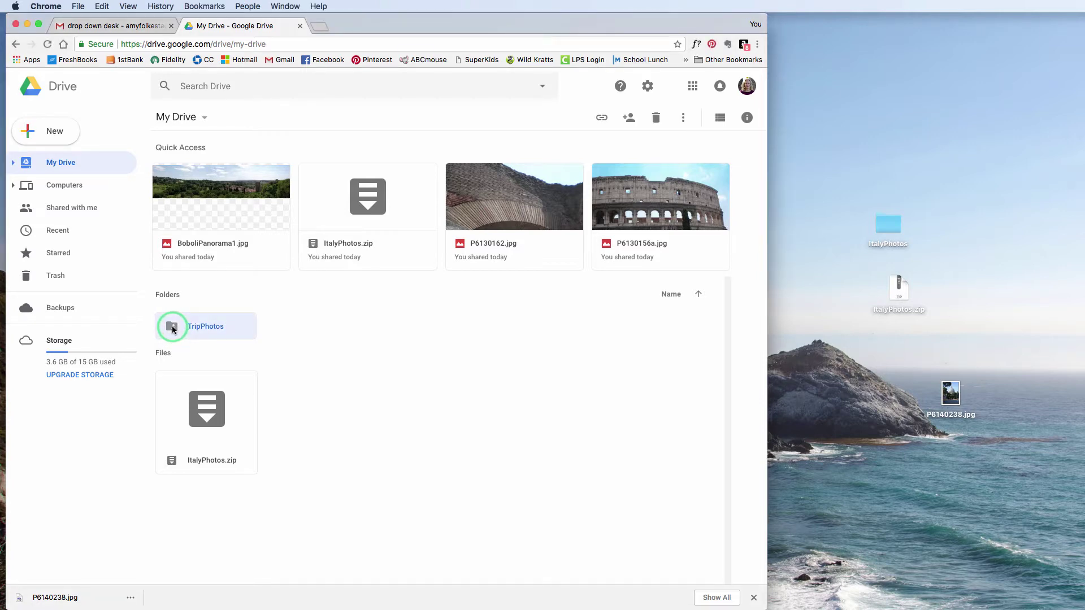
double_click(173, 330)
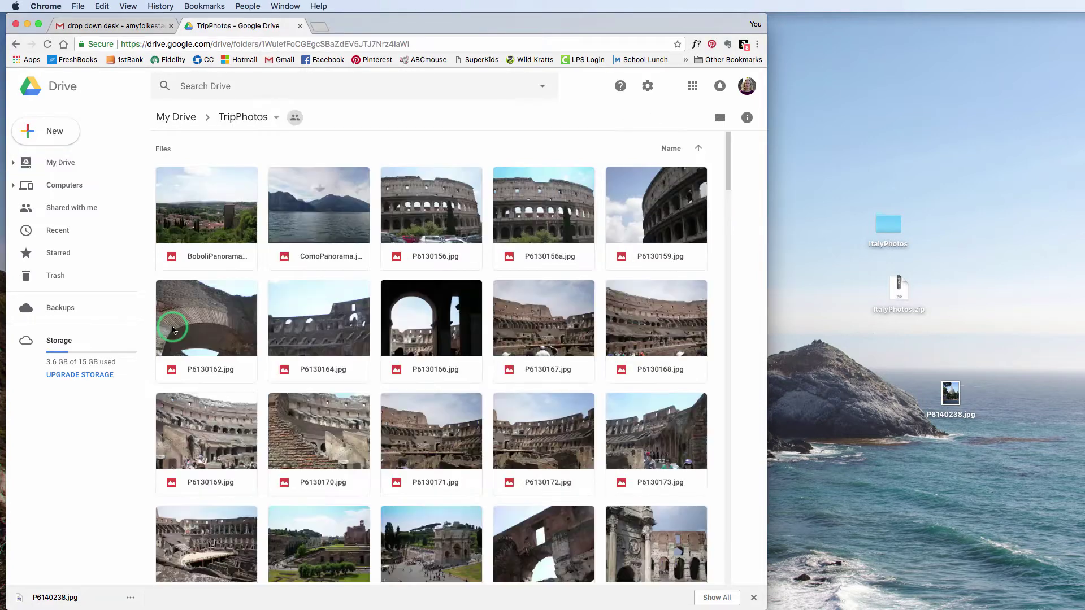
Step: Check who has access to TripPhotos and select its share link, confirming anyone with the link can view
left_click(295, 117)
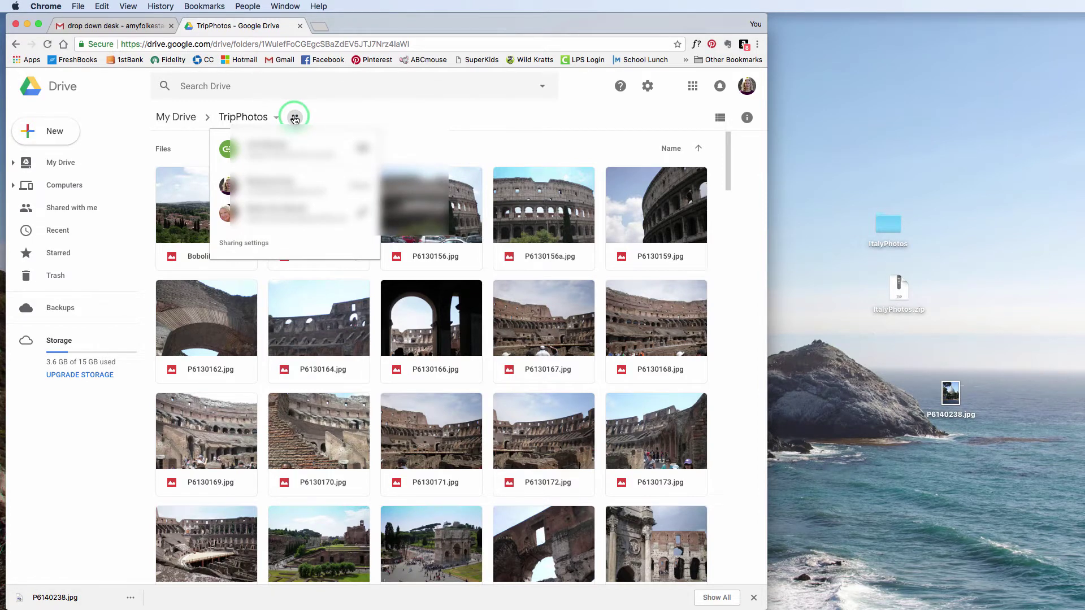
left_click(295, 119)
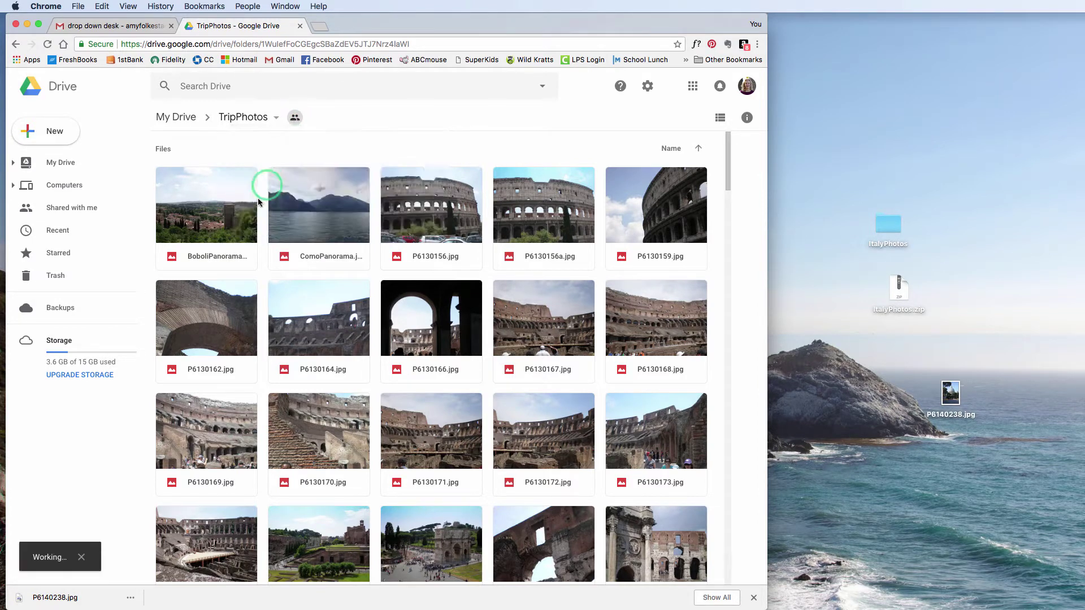
left_click(294, 118)
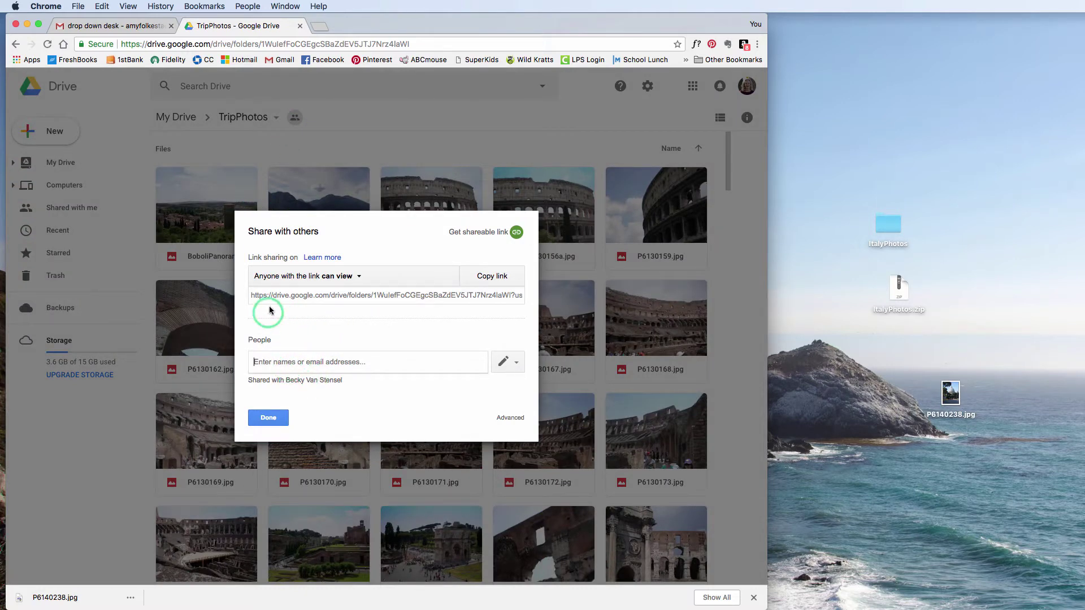
left_click_drag(251, 293, 520, 312)
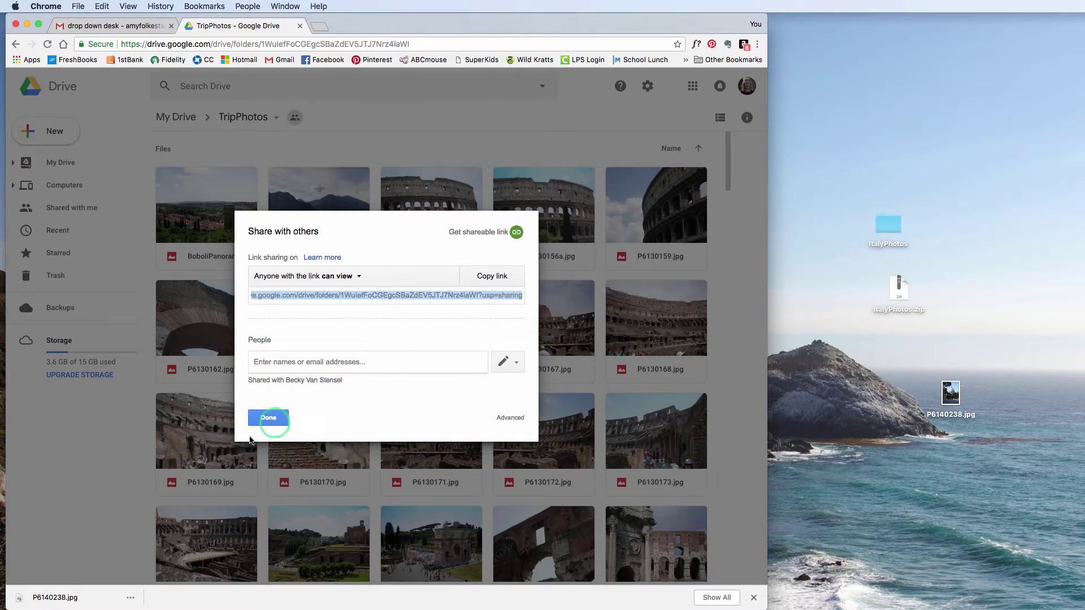
left_click(267, 418)
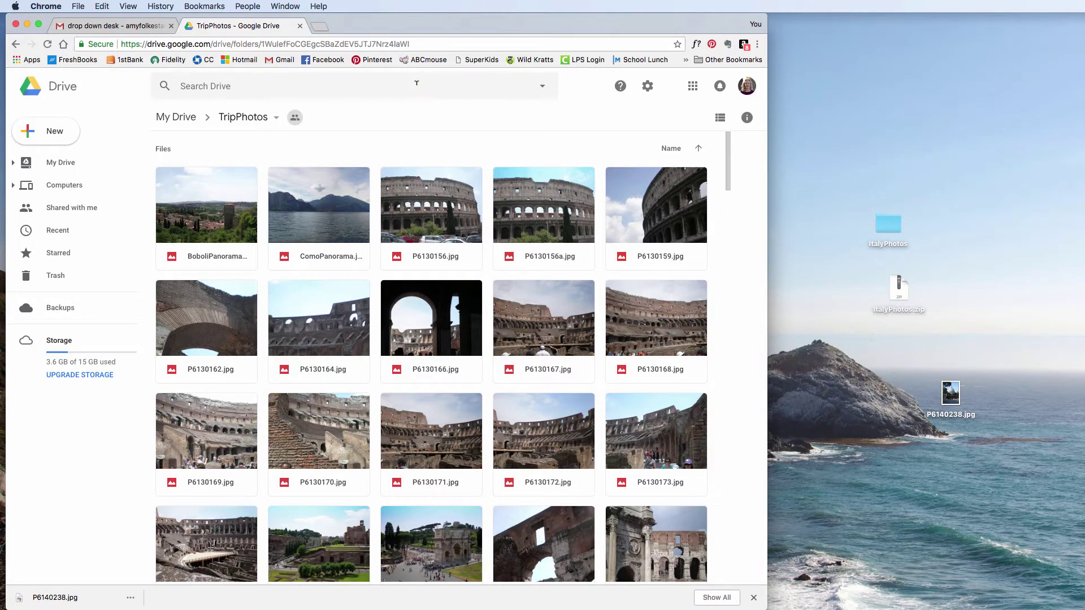